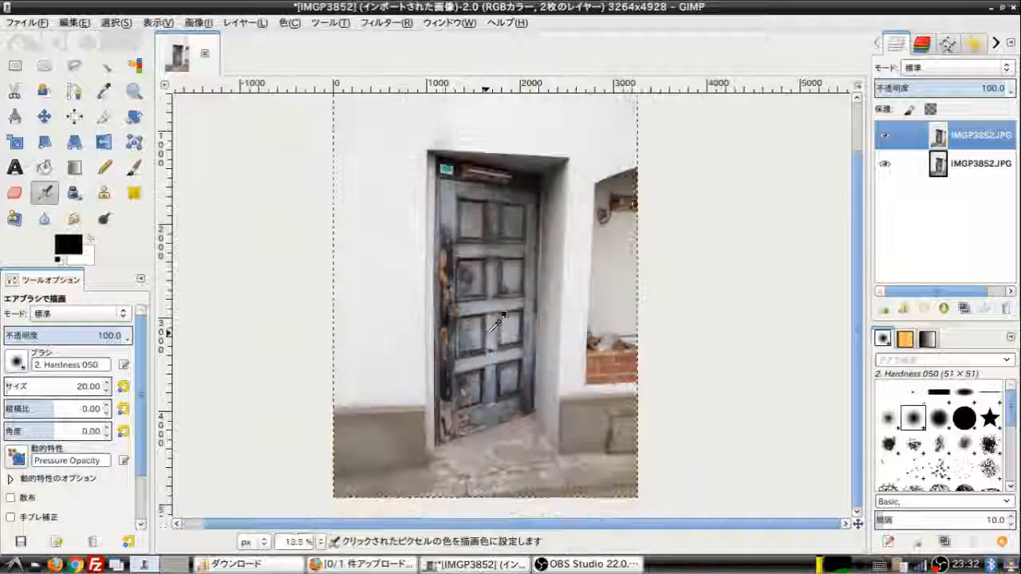
Step: Outline the door with straight-edged Free Select points at its four corners and close the selection
{"action": "left_click", "coordinate": [75, 72]}
{"action": "scroll", "coordinate": [465, 159], "scroll_direction": "up", "scroll_amount": 5}
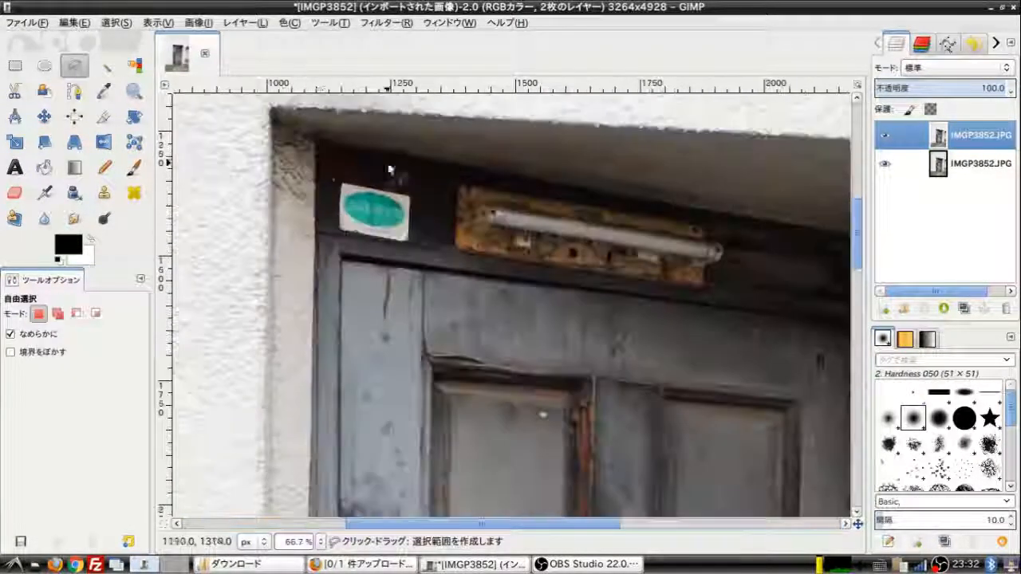
{"action": "left_click", "coordinate": [314, 138]}
{"action": "scroll", "coordinate": [314, 191], "scroll_direction": "down", "scroll_amount": 10}
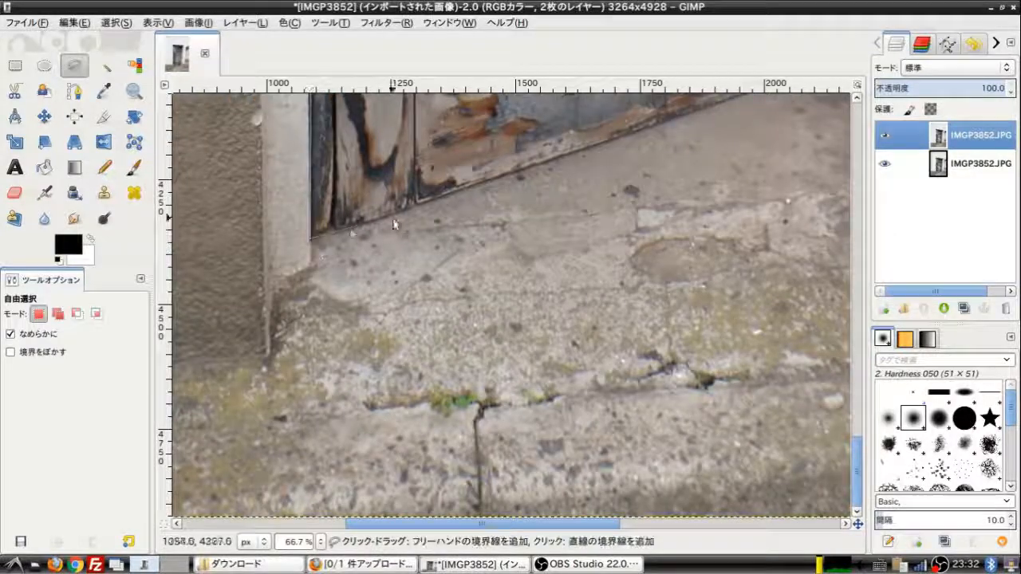
{"action": "left_click_drag", "start_coordinate": [533, 176], "coordinate": [272, 253]}
{"action": "scroll", "coordinate": [578, 239], "scroll_direction": "up", "scroll_amount": 2}
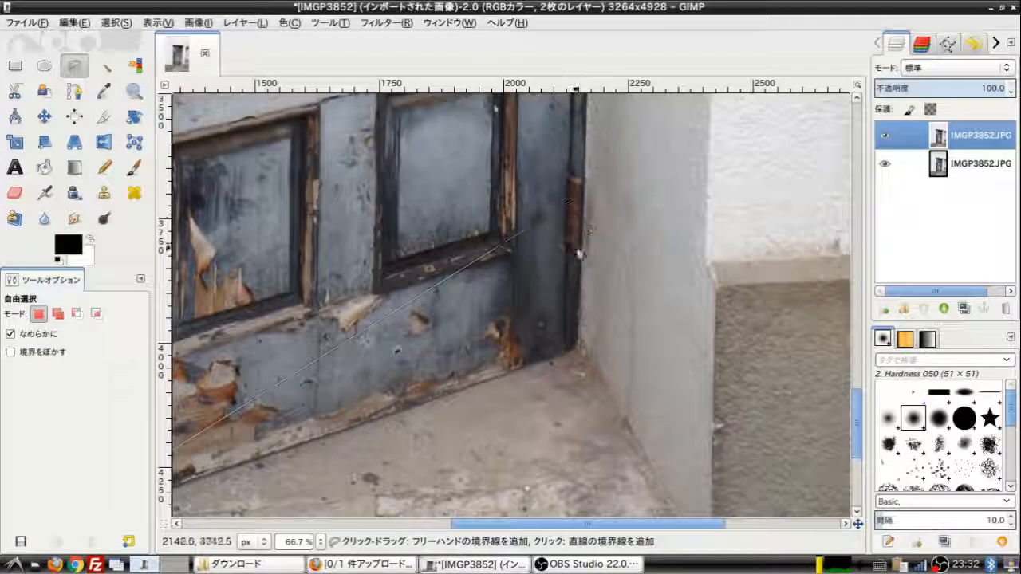
{"action": "left_click", "coordinate": [580, 357]}
{"action": "scroll", "coordinate": [580, 356], "scroll_direction": "up", "scroll_amount": 10}
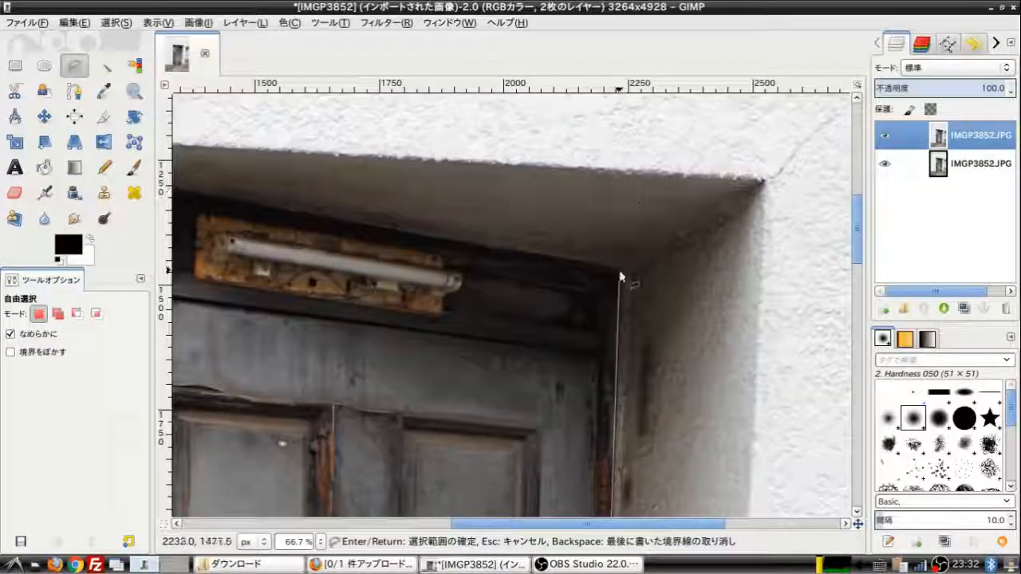
{"action": "left_click", "coordinate": [624, 273]}
{"action": "scroll", "coordinate": [591, 277], "scroll_direction": "down", "scroll_amount": 5}
{"action": "left_click_drag", "start_coordinate": [543, 289], "coordinate": [802, 303]}
{"action": "scroll", "coordinate": [623, 269], "scroll_direction": "up", "scroll_amount": 4}
{"action": "left_click", "coordinate": [326, 131]}
Step: Check the selection around the door's edges and add an alpha channel to the upper photo layer
{"action": "scroll", "coordinate": [387, 194], "scroll_direction": "down", "scroll_amount": 3}
{"action": "scroll", "coordinate": [437, 199], "scroll_direction": "down", "scroll_amount": 5}
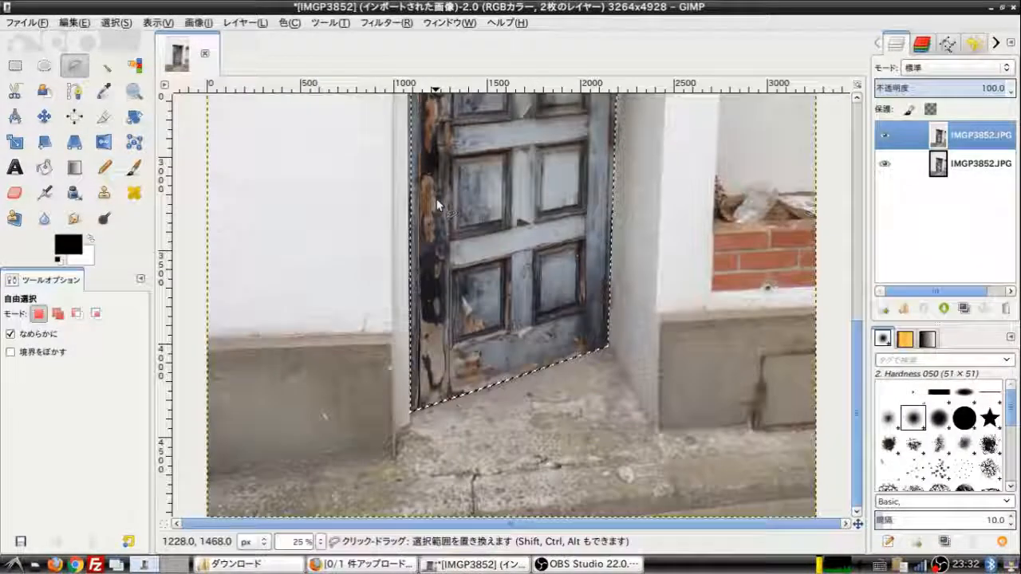
{"action": "scroll", "coordinate": [481, 246], "scroll_direction": "up", "scroll_amount": 7}
{"action": "scroll", "coordinate": [491, 258], "scroll_direction": "up", "scroll_amount": 2}
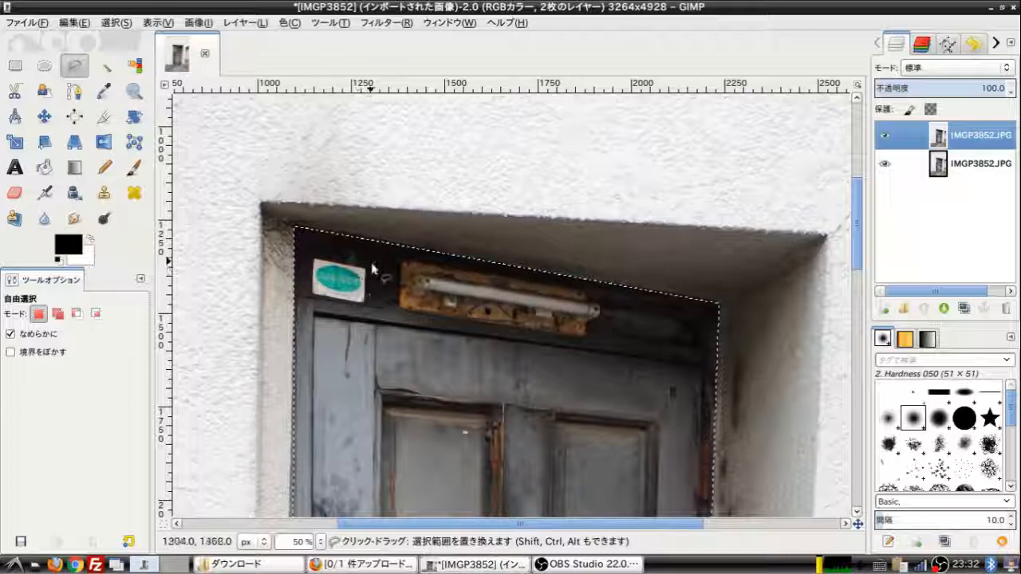
{"action": "scroll", "coordinate": [478, 256], "scroll_direction": "down", "scroll_amount": 4}
{"action": "scroll", "coordinate": [478, 256], "scroll_direction": "down", "scroll_amount": 2}
{"action": "scroll", "coordinate": [492, 263], "scroll_direction": "up", "scroll_amount": 4}
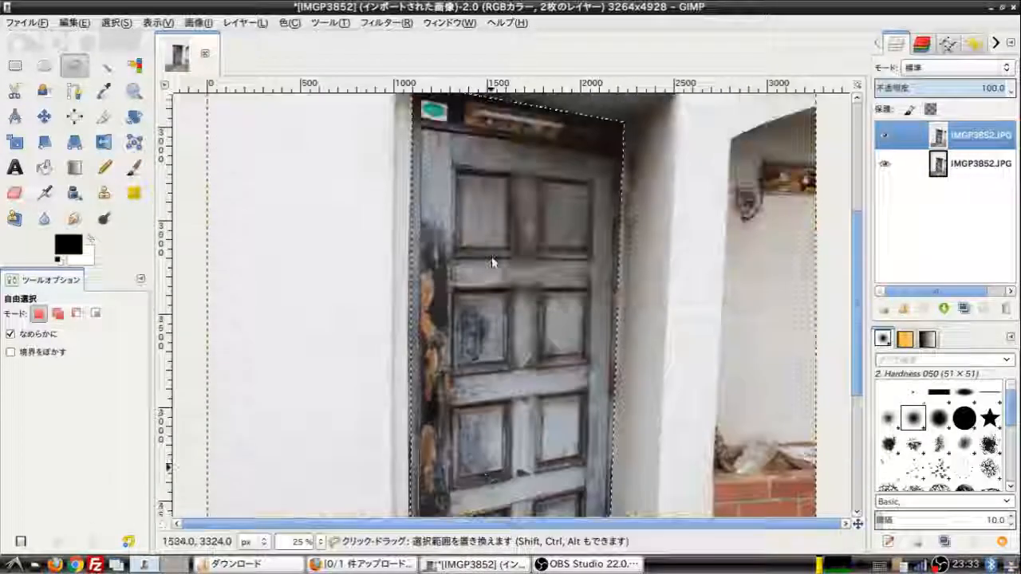
{"action": "right_click", "coordinate": [980, 137]}
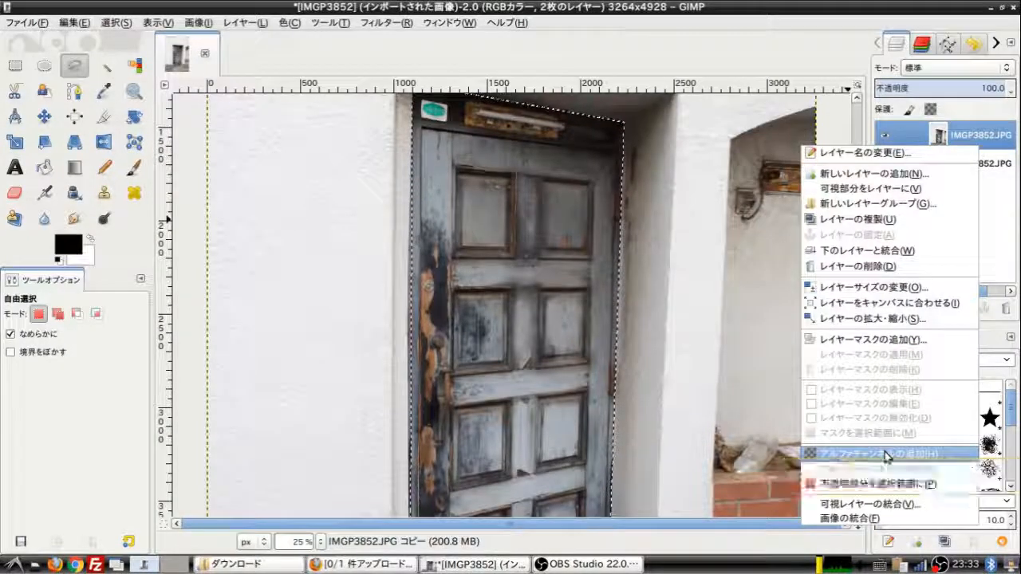
{"action": "left_click", "coordinate": [878, 452]}
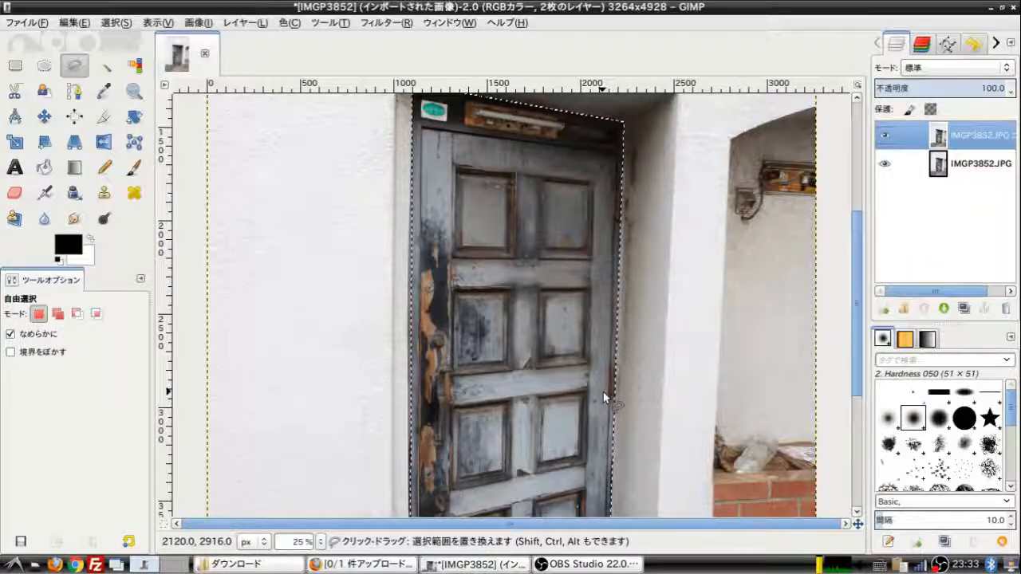
Step: Invert the selection, delete everything around the door, and hide the original layer underneath
{"action": "key", "text": "Delete"}
{"action": "left_click", "coordinate": [884, 164]}
{"action": "scroll", "coordinate": [555, 230], "scroll_direction": "down", "scroll_amount": 3}
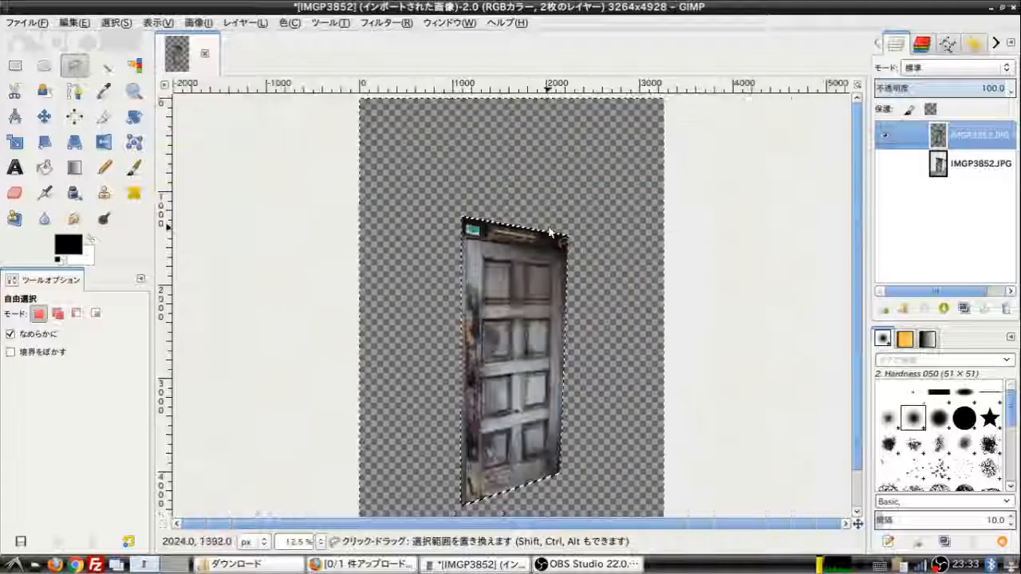
{"action": "scroll", "coordinate": [547, 330], "scroll_direction": "up", "scroll_amount": 1}
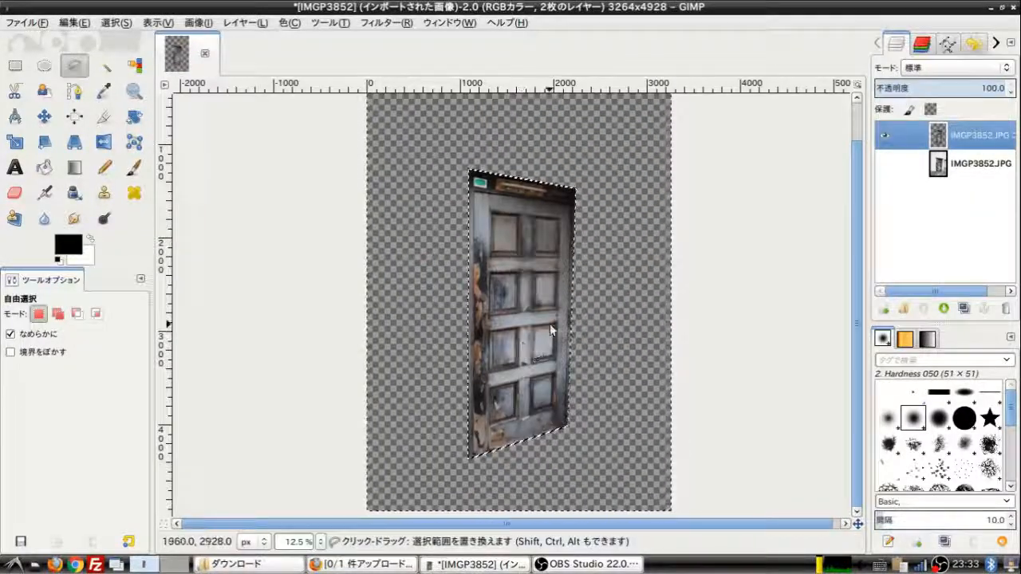
Step: Try to crop the image around the cut-out door and undo it
{"action": "right_click", "coordinate": [549, 327]}
{"action": "mouse_move", "coordinate": [607, 399]}
{"action": "left_click", "coordinate": [718, 464]}
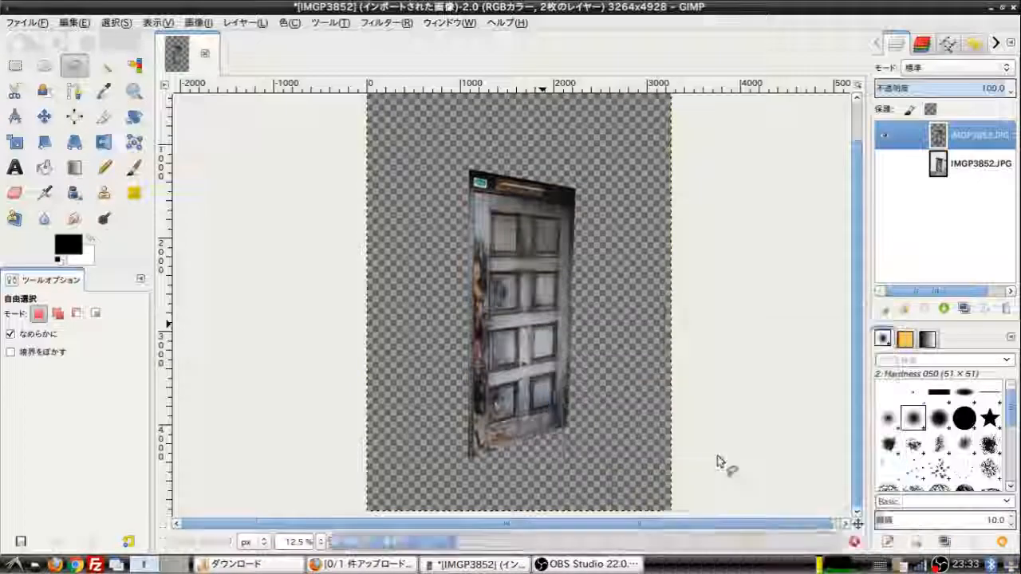
{"action": "key", "text": "ctrl+z"}
{"action": "scroll", "coordinate": [502, 268], "scroll_direction": "up", "scroll_amount": 2}
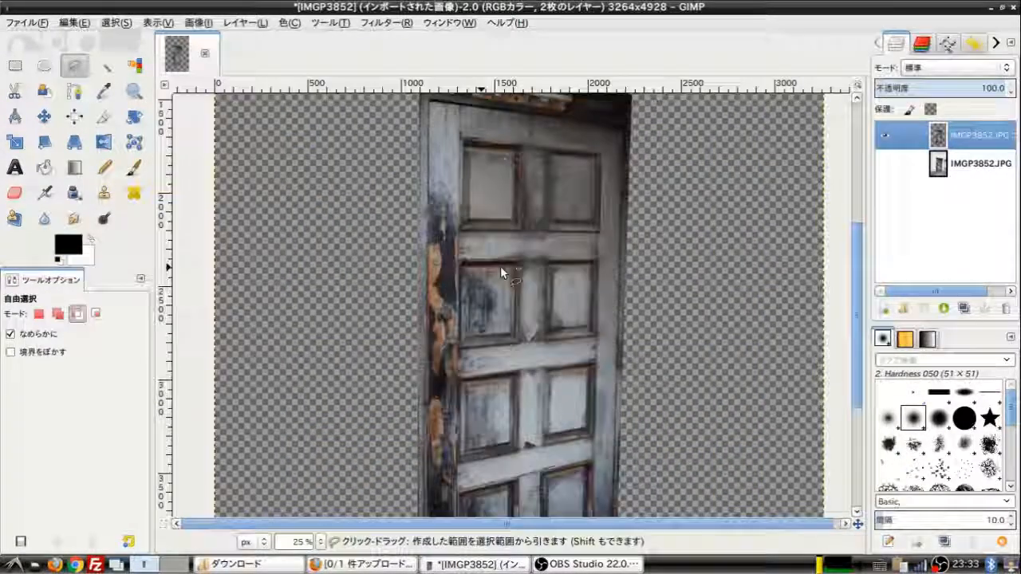
{"action": "scroll", "coordinate": [540, 405], "scroll_direction": "down", "scroll_amount": 2}
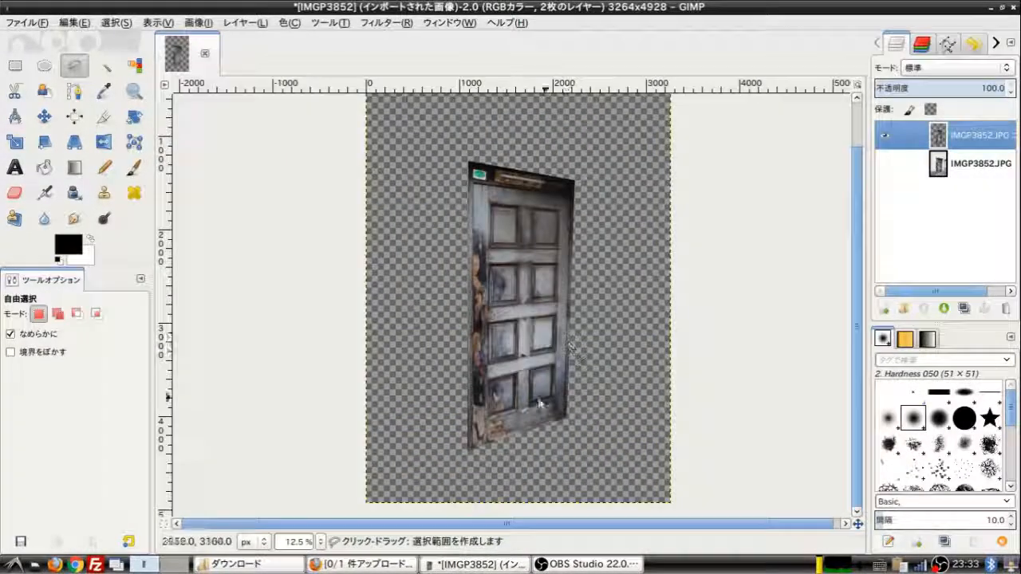
Step: Start a Perspective transform on the cut-out door layer, try shifting its lower right corner, and reset the transform
{"action": "left_click", "coordinate": [75, 146]}
{"action": "left_click", "coordinate": [496, 344]}
{"action": "scroll", "coordinate": [543, 408], "scroll_direction": "down", "scroll_amount": 1}
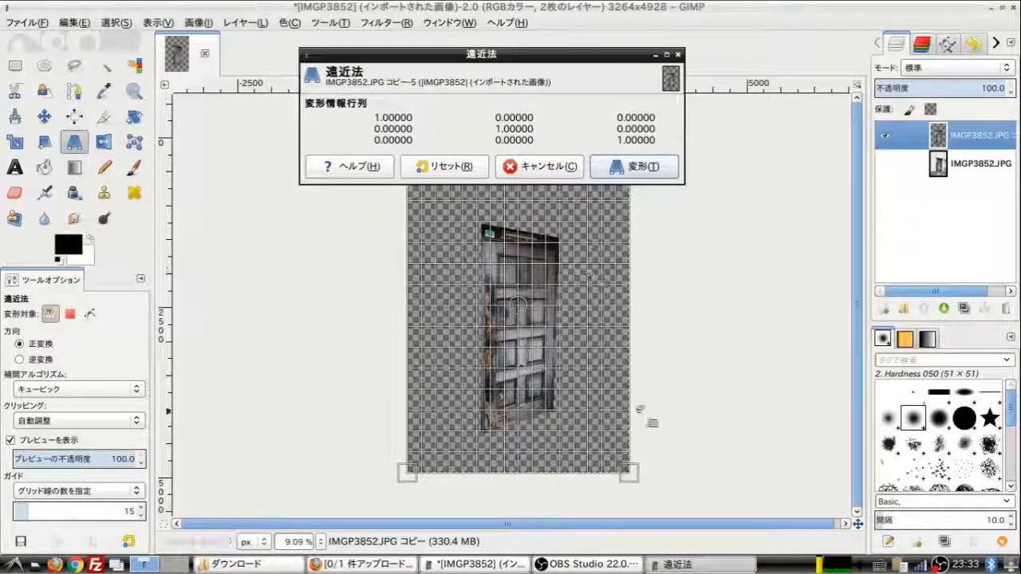
{"action": "left_click_drag", "start_coordinate": [638, 410], "coordinate": [616, 391]}
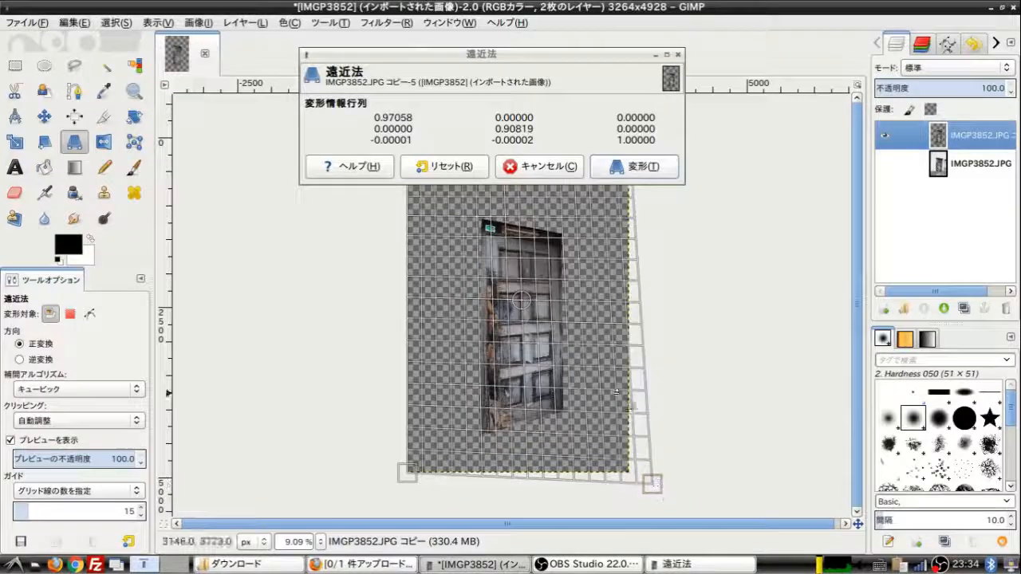
{"action": "left_click", "coordinate": [444, 166]}
Step: Move the perspective corners outward so the door's slanted upper and lower edges run nearly horizontal and its sides nearly vertical
{"action": "scroll", "coordinate": [417, 479], "scroll_direction": "up", "scroll_amount": 2}
{"action": "left_click_drag", "start_coordinate": [296, 463], "coordinate": [218, 438]}
{"action": "left_click_drag", "start_coordinate": [738, 459], "coordinate": [721, 544]}
{"action": "left_click_drag", "start_coordinate": [648, 337], "coordinate": [651, 452]}
{"action": "left_click_drag", "start_coordinate": [614, 195], "coordinate": [621, 398]}
{"action": "left_click_drag", "start_coordinate": [753, 105], "coordinate": [684, 150]}
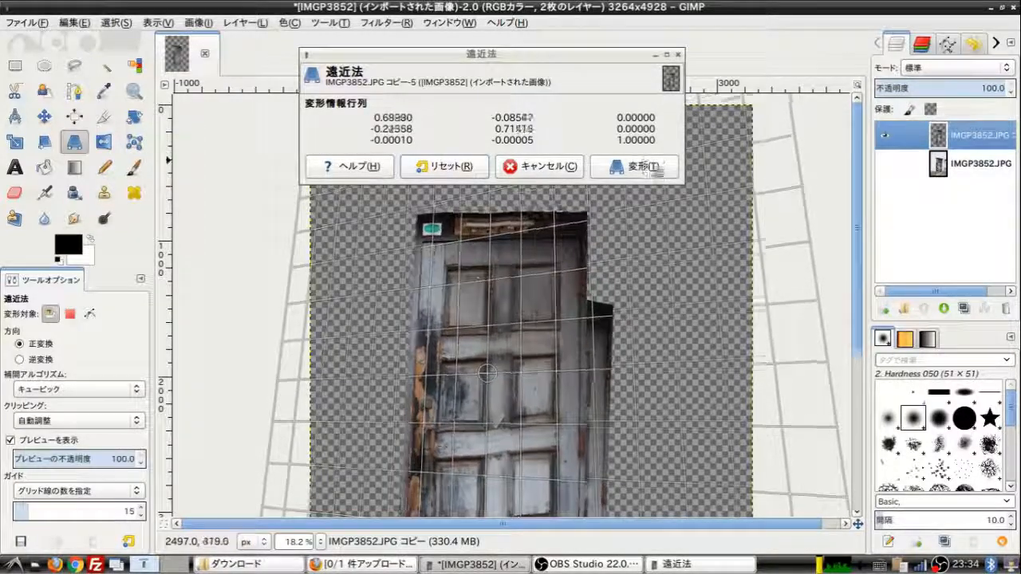
{"action": "left_click", "coordinate": [650, 169]}
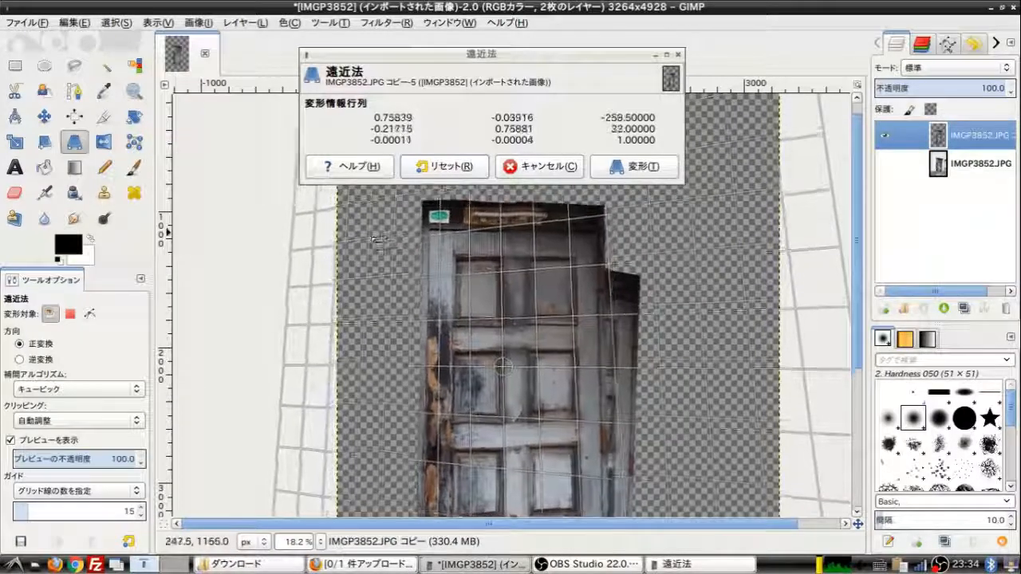
Step: Fine-tune the perspective corners until the door is rectangular and apply the transform
{"action": "left_click_drag", "start_coordinate": [366, 244], "coordinate": [327, 444]}
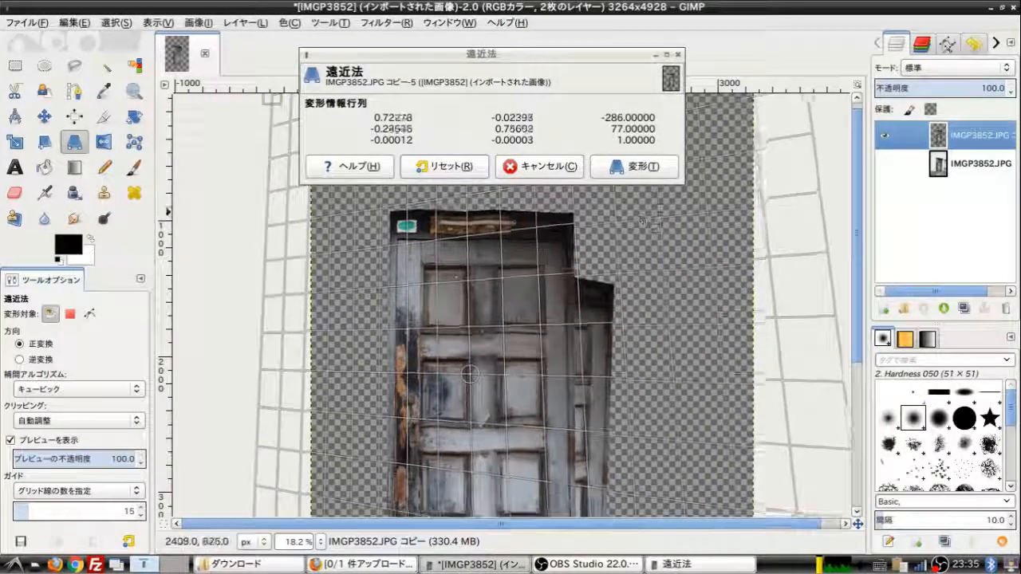
{"action": "left_click_drag", "start_coordinate": [668, 192], "coordinate": [675, 177]}
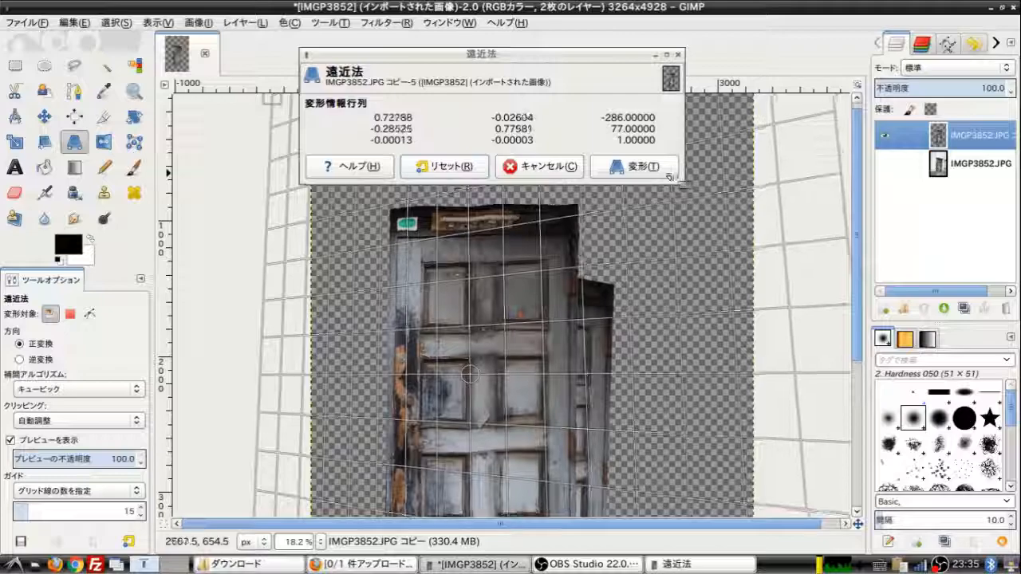
{"action": "left_click_drag", "start_coordinate": [546, 419], "coordinate": [605, 185]}
{"action": "left_click_drag", "start_coordinate": [307, 466], "coordinate": [323, 459]}
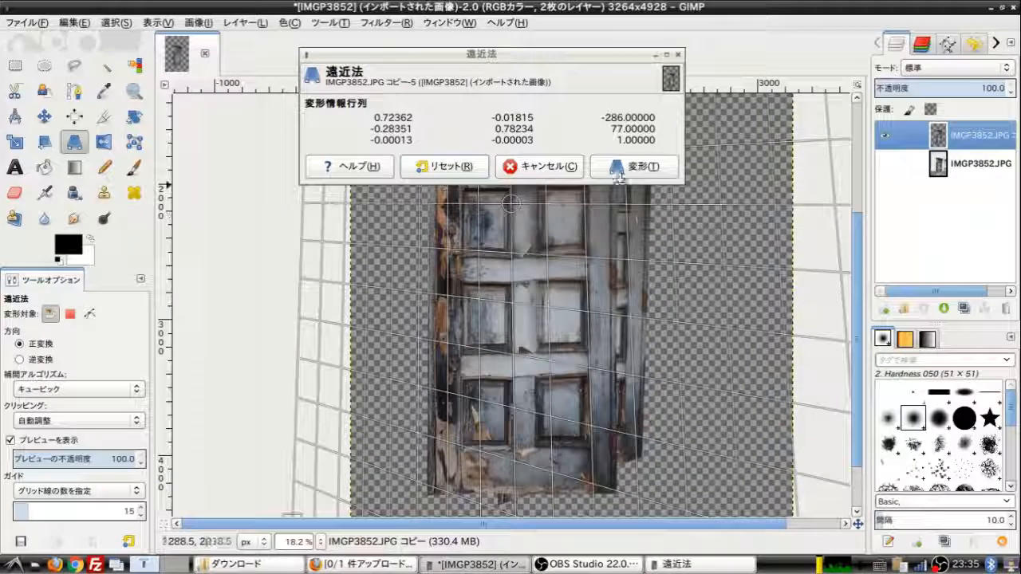
{"action": "key", "text": "Return"}
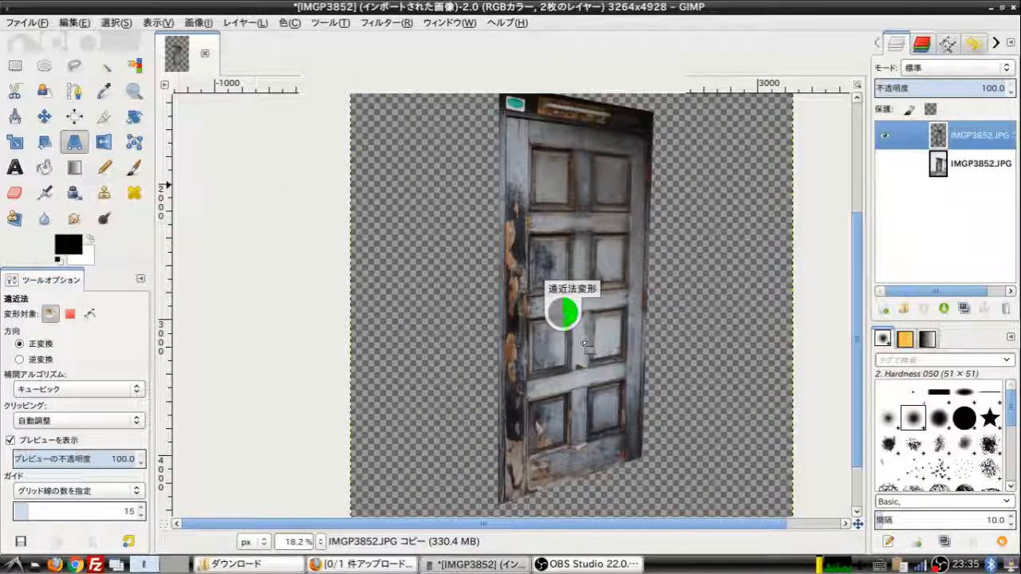
Step: Apply a second, slight Perspective transform to the door layer, lowering its upper right corner a little
{"action": "scroll", "coordinate": [586, 344], "scroll_direction": "up", "scroll_amount": 4}
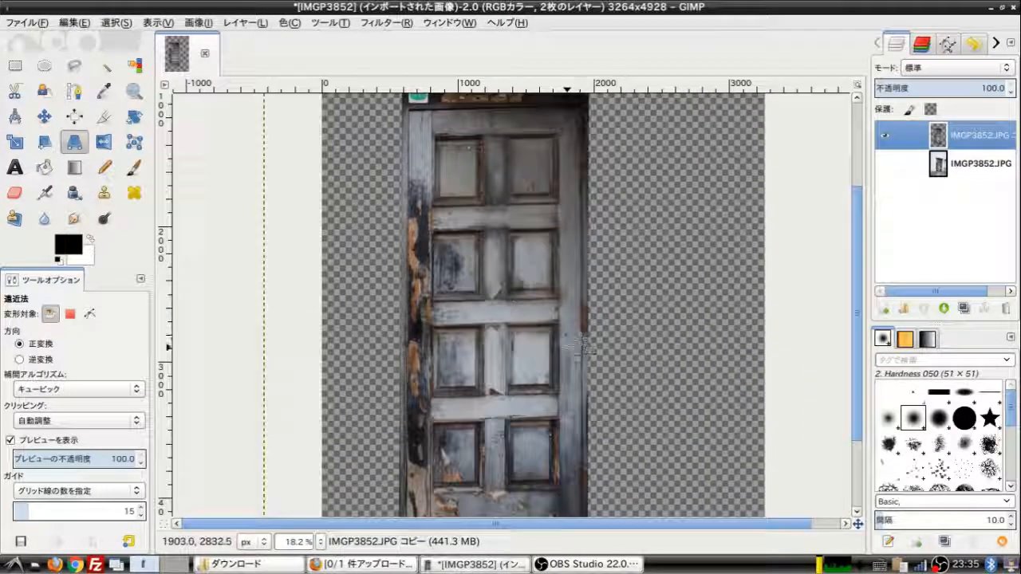
{"action": "scroll", "coordinate": [521, 240], "scroll_direction": "down", "scroll_amount": 4}
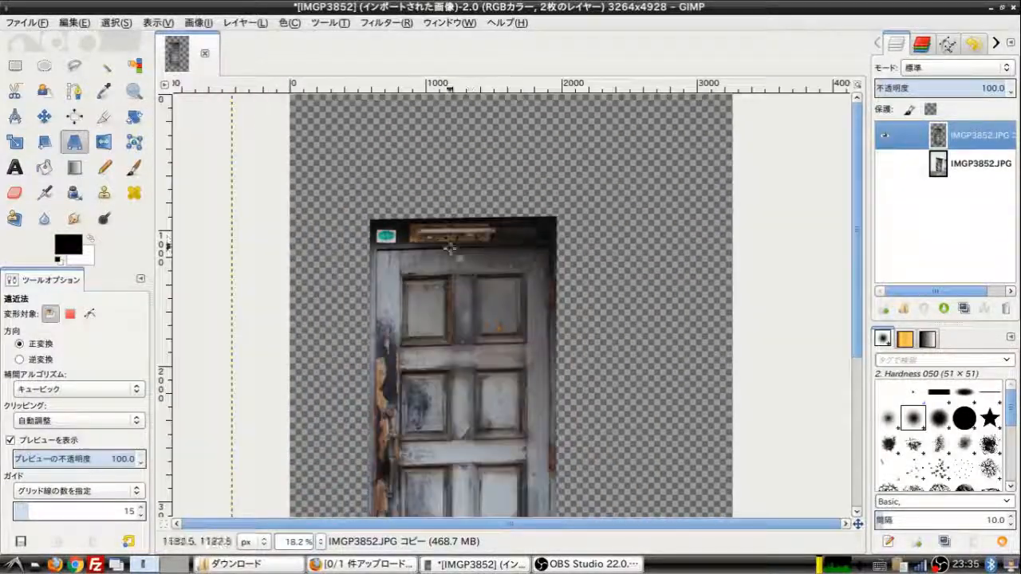
{"action": "left_click", "coordinate": [588, 363]}
{"action": "scroll", "coordinate": [589, 363], "scroll_direction": "down", "scroll_amount": 2}
{"action": "left_click_drag", "start_coordinate": [612, 293], "coordinate": [730, 349]}
{"action": "mouse_move", "coordinate": [780, 178]}
{"action": "left_mouse_down"}
{"action": "mouse_move", "coordinate": [767, 200]}
{"action": "mouse_move", "coordinate": [777, 181]}
{"action": "left_mouse_up"}
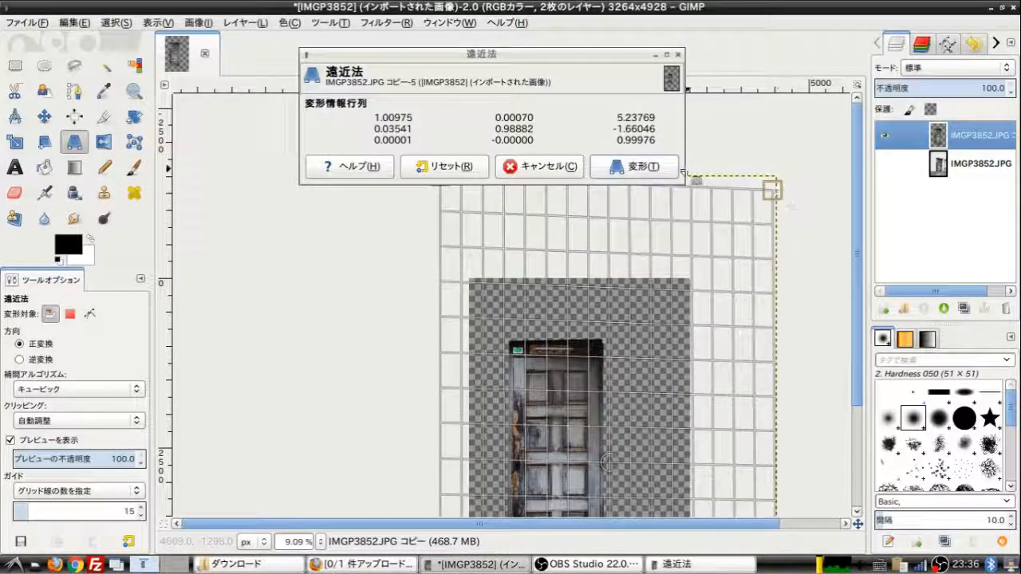
{"action": "left_click", "coordinate": [662, 170]}
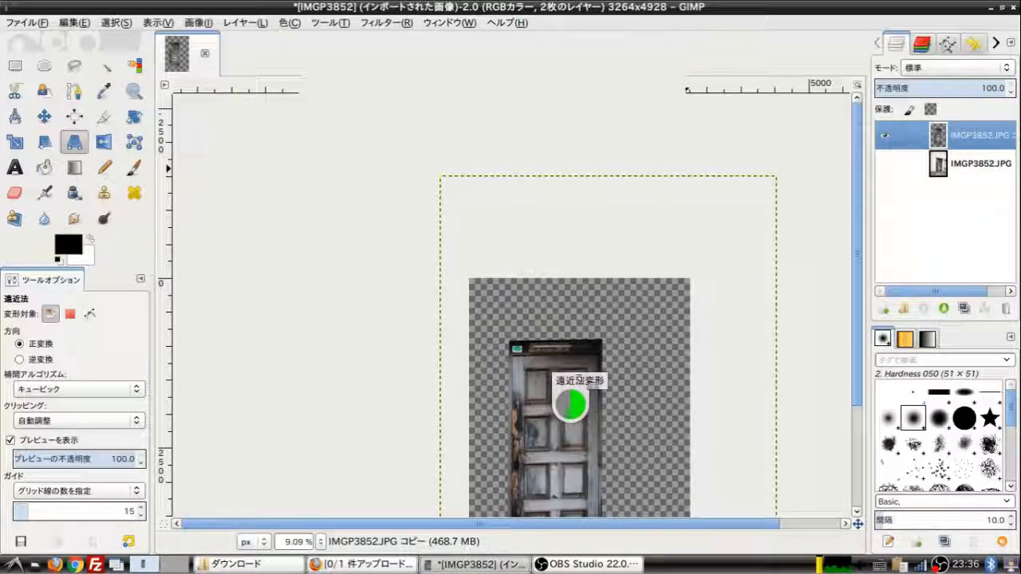
Step: Delete the frame strip with the green sticker above the door using a 1940 × 520 px rectangular selection, and deselect
{"action": "scroll", "coordinate": [580, 377], "scroll_direction": "up", "scroll_amount": 3}
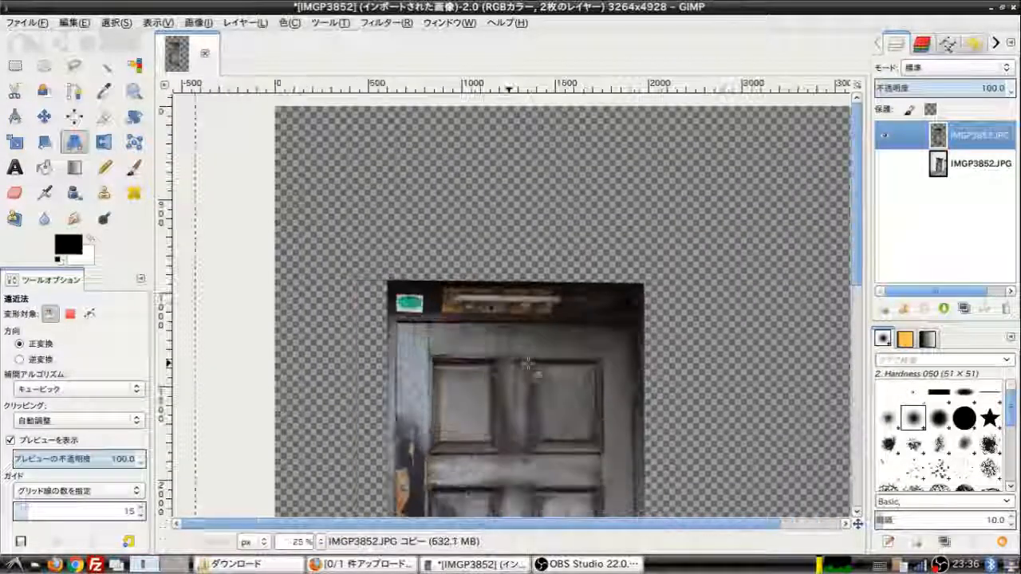
{"action": "key", "text": "r"}
{"action": "left_click_drag", "start_coordinate": [330, 216], "coordinate": [692, 312]}
{"action": "key", "text": "Delete"}
{"action": "key", "text": "ctrl+shift+a"}
Step: Inspect the straightened door and compare it with the original by briefly showing the lower layer
{"action": "scroll", "coordinate": [672, 317], "scroll_direction": "down", "scroll_amount": 3}
{"action": "scroll", "coordinate": [585, 450], "scroll_direction": "up", "scroll_amount": 2}
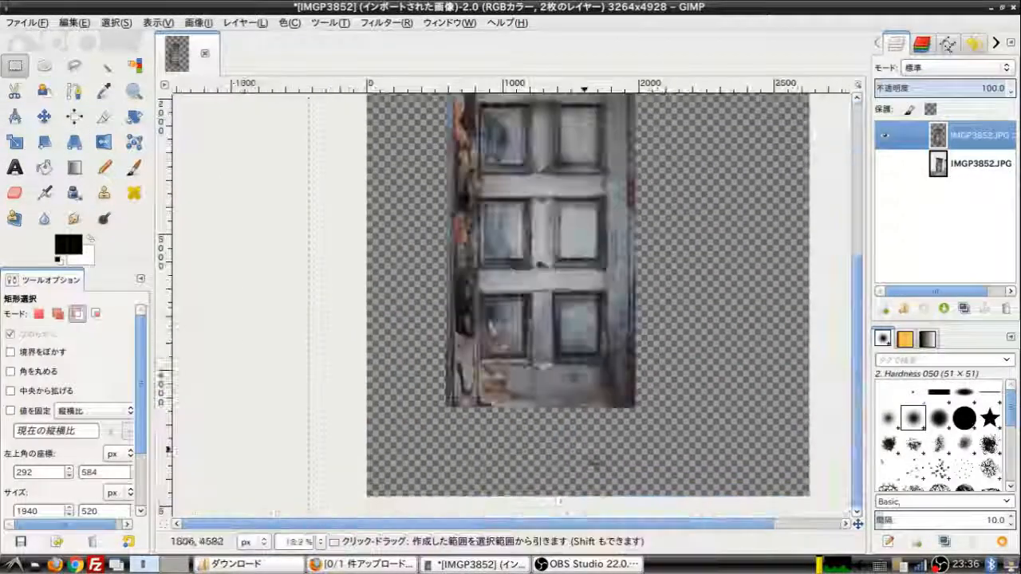
{"action": "scroll", "coordinate": [595, 461], "scroll_direction": "up", "scroll_amount": 1}
{"action": "scroll", "coordinate": [594, 461], "scroll_direction": "down", "scroll_amount": 2}
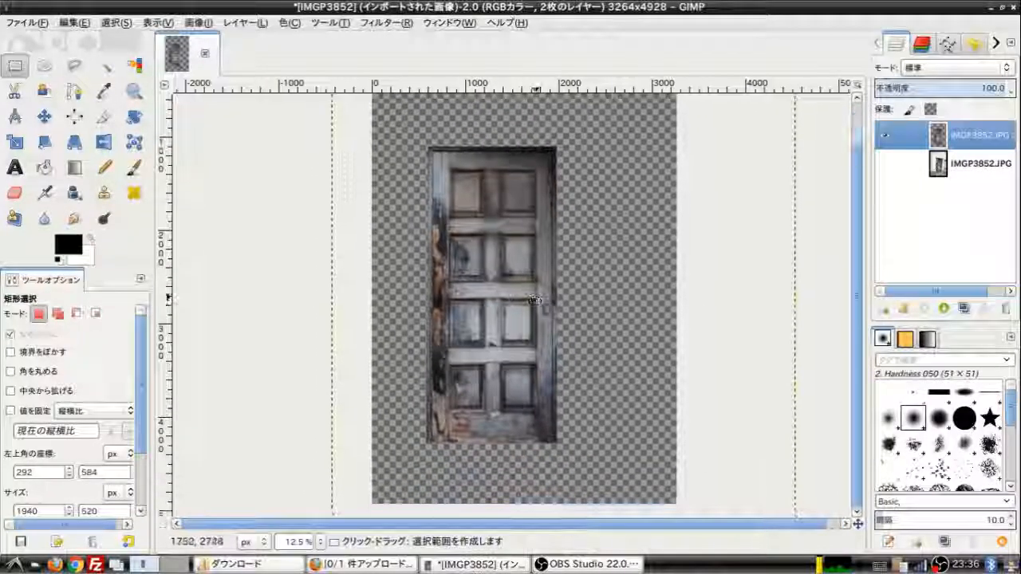
{"action": "left_click", "coordinate": [886, 164]}
{"action": "left_click", "coordinate": [885, 165]}
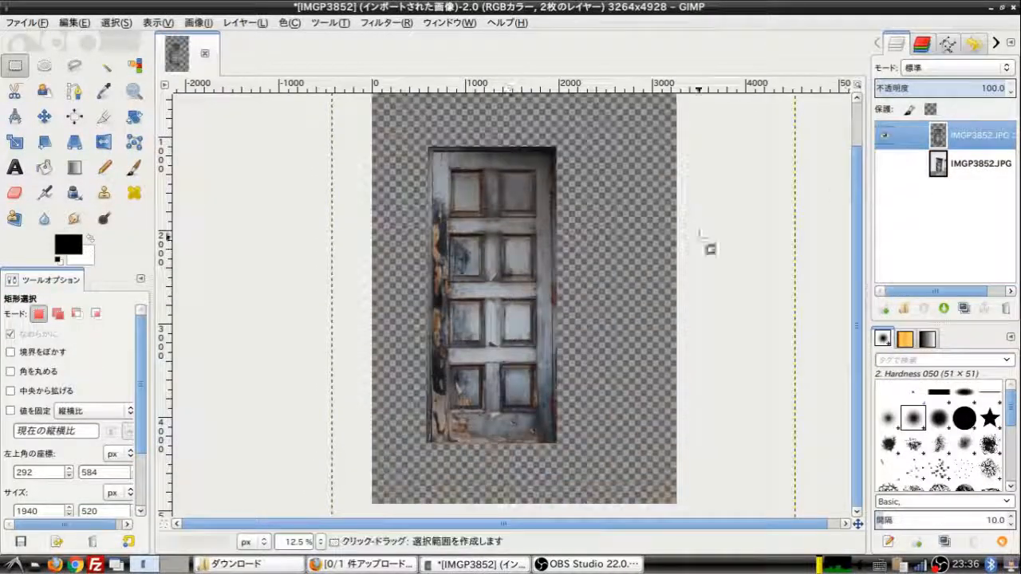
Step: Try to trim the image to the door with Zealous Crop
{"action": "right_click", "coordinate": [539, 323]}
{"action": "mouse_move", "coordinate": [568, 397]}
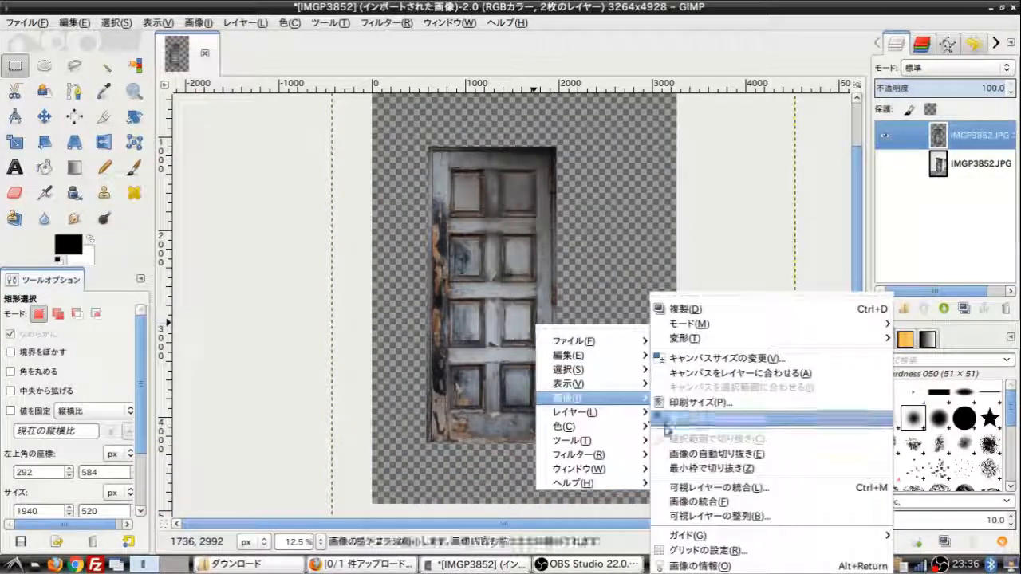
{"action": "left_click", "coordinate": [694, 469]}
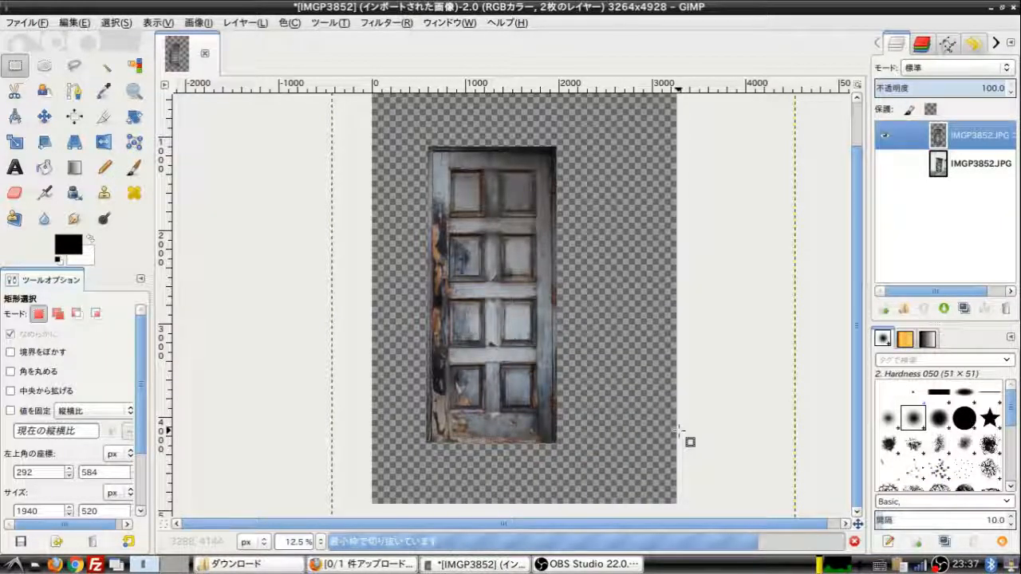
Step: Autocrop the image to the door's outer edges, at 1402 × 3180 px, and check the borders
{"action": "right_click", "coordinate": [576, 453]}
{"action": "mouse_move", "coordinate": [631, 457]}
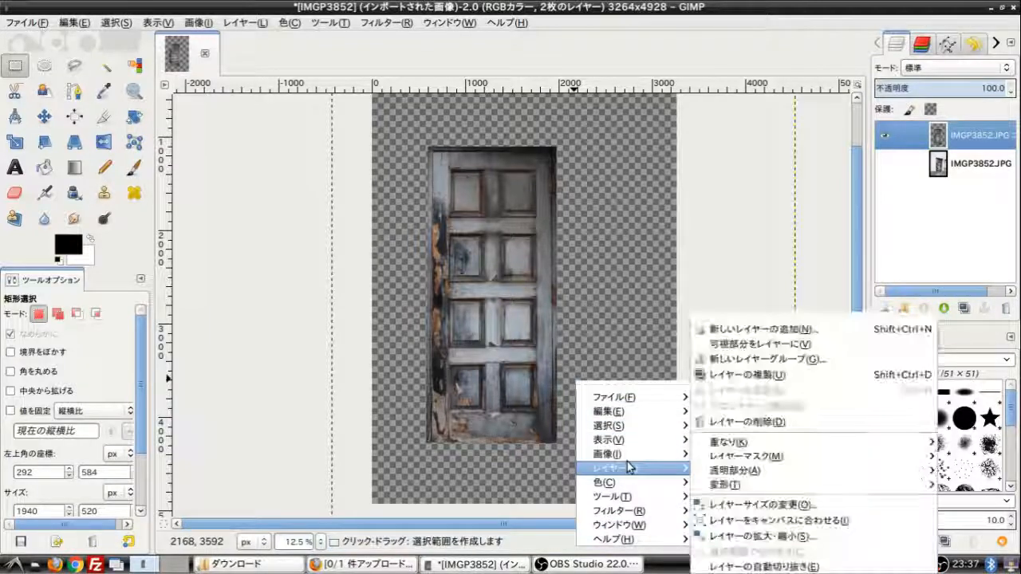
{"action": "left_click", "coordinate": [752, 454]}
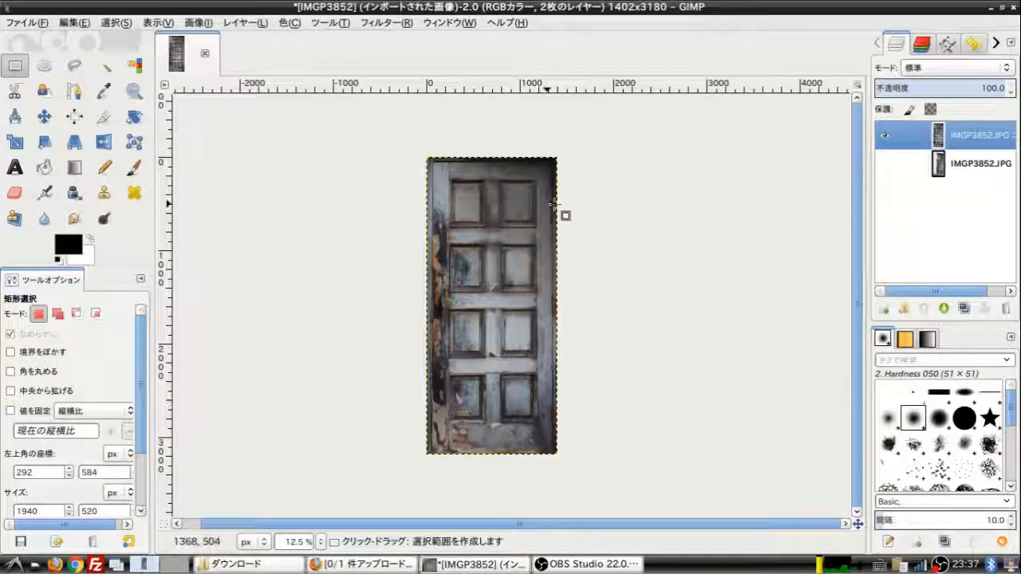
{"action": "scroll", "coordinate": [507, 374], "scroll_direction": "up", "scroll_amount": 4, "text": "ctrl"}
{"action": "scroll", "coordinate": [496, 363], "scroll_direction": "down", "scroll_amount": 4, "text": "ctrl"}
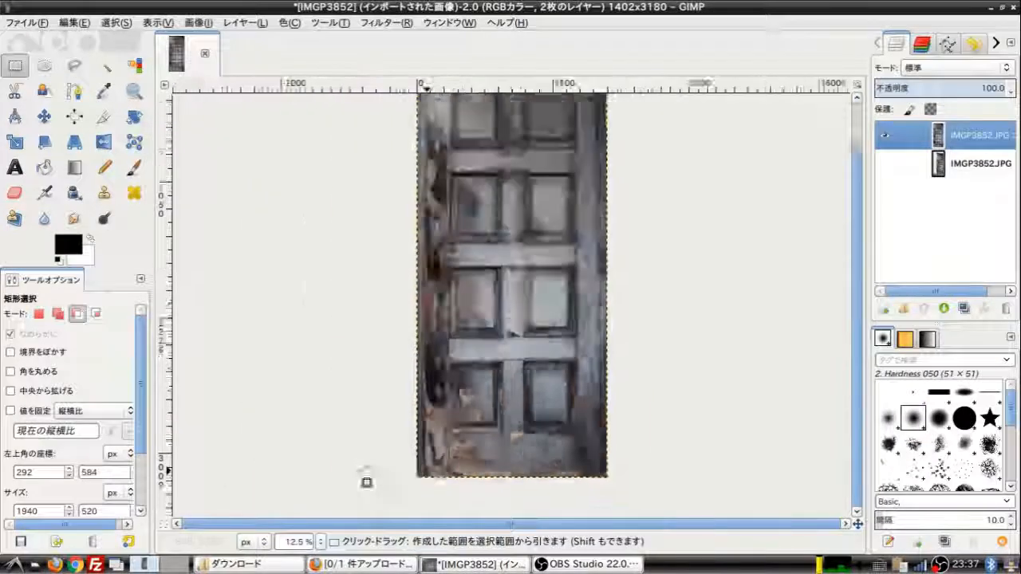
Step: Export the cropped door image as 腐った扉.png in the ダウンロード folder with the default PNG options
{"action": "key", "text": "ctrl+shift+e"}
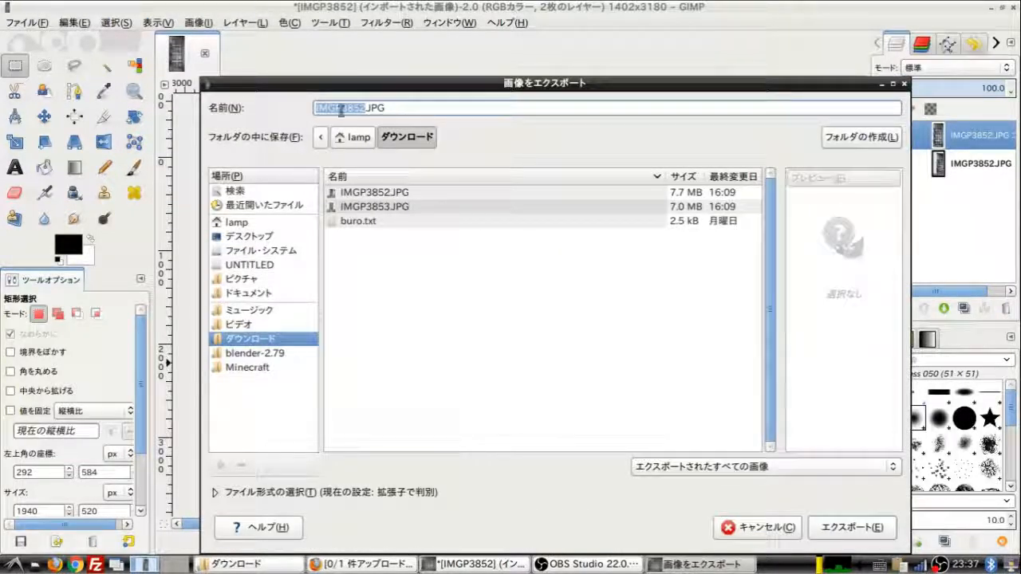
{"action": "type", "text": "腐った扉"}
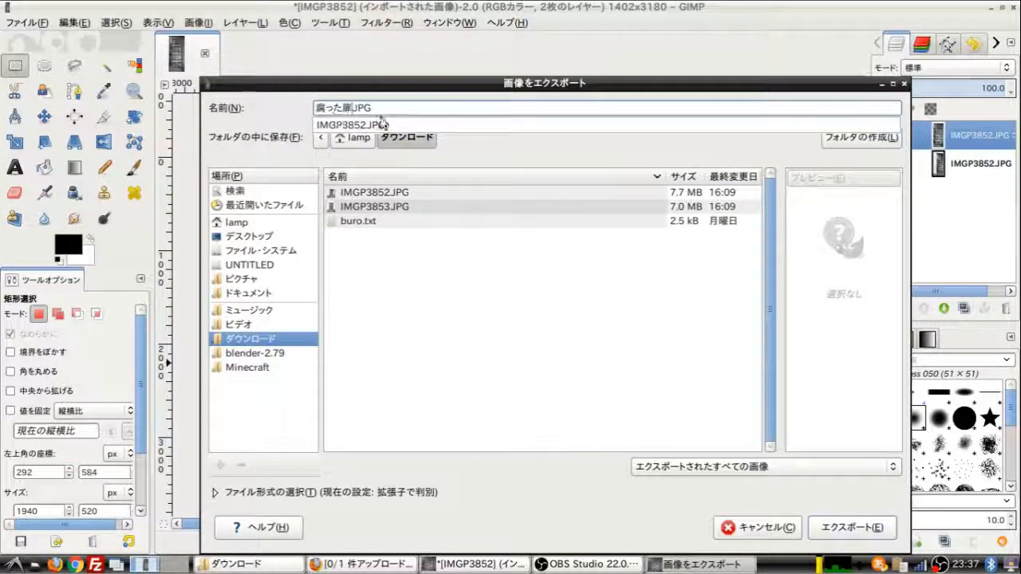
{"action": "left_click", "coordinate": [389, 109]}
{"action": "type", "text": "png"}
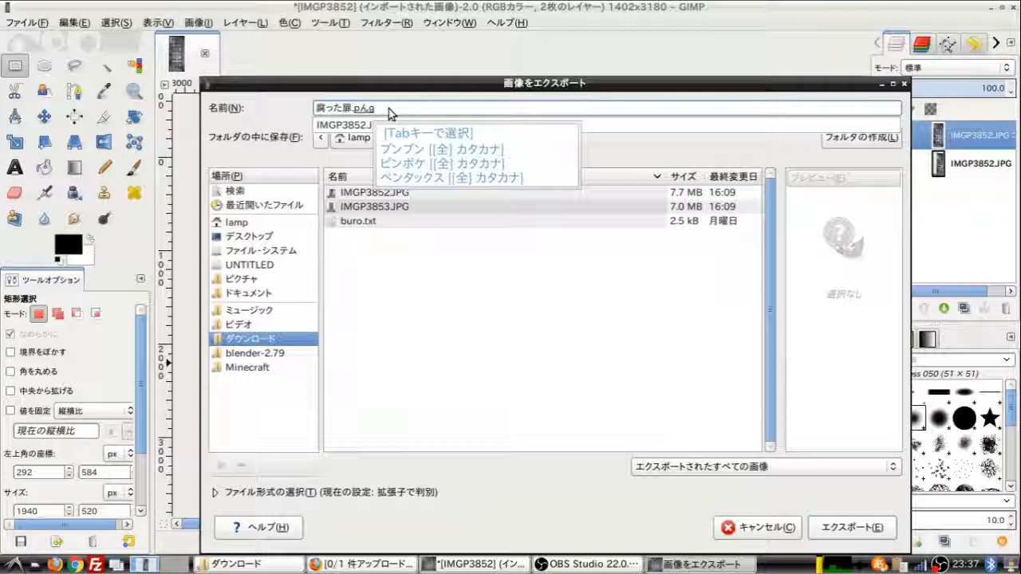
{"action": "key", "text": "F10"}
{"action": "key", "text": "Return"}
{"action": "key", "text": "Return"}
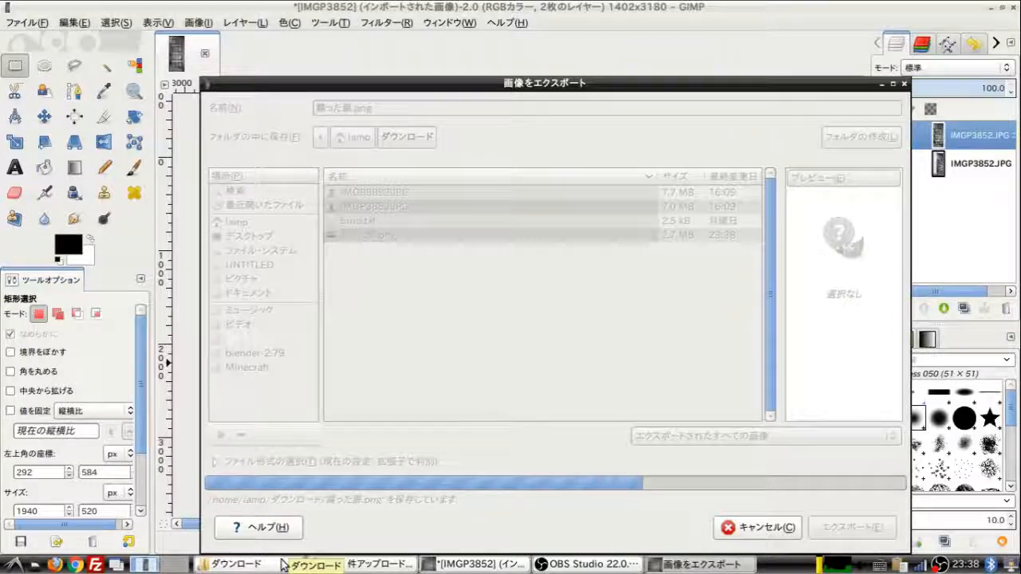
Step: Check the exported 腐った扉.png in the file manager's ダウンロード folder, and close the door image in GIMP without saving
{"action": "left_click", "coordinate": [281, 565]}
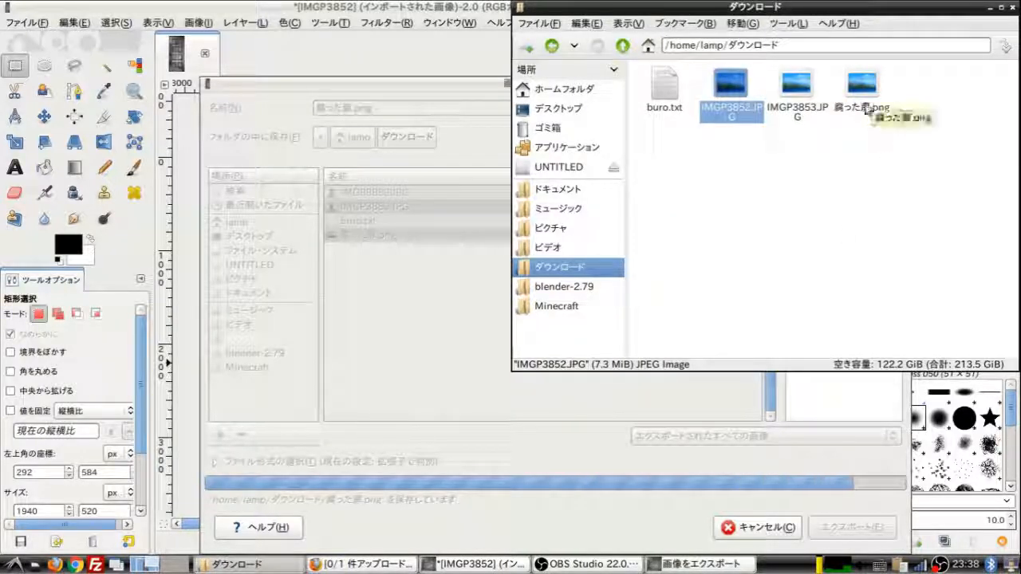
{"action": "double_click", "coordinate": [851, 114]}
{"action": "left_click", "coordinate": [653, 55]}
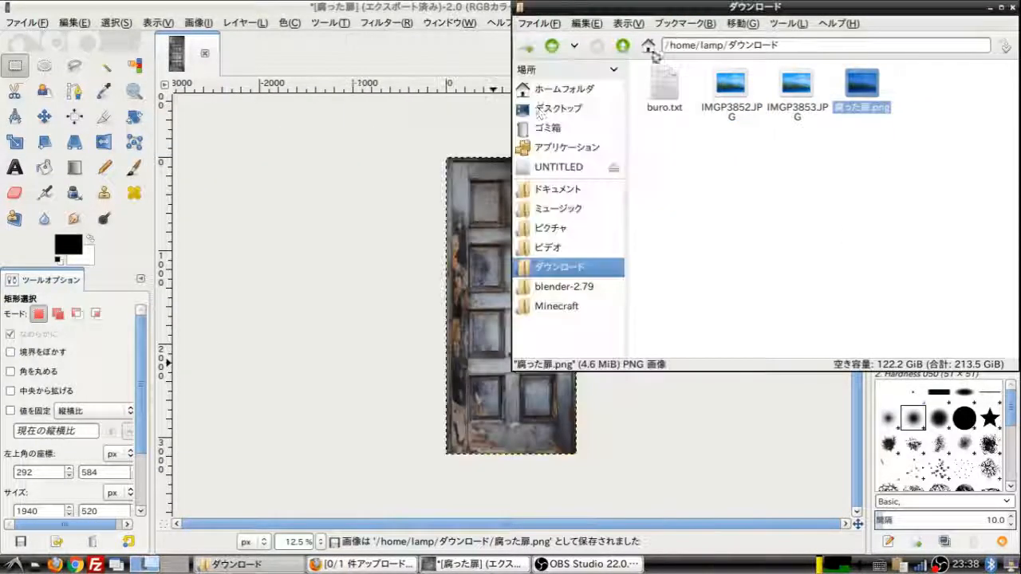
{"action": "left_click", "coordinate": [380, 220]}
{"action": "left_click", "coordinate": [205, 54]}
{"action": "left_click", "coordinate": [436, 348]}
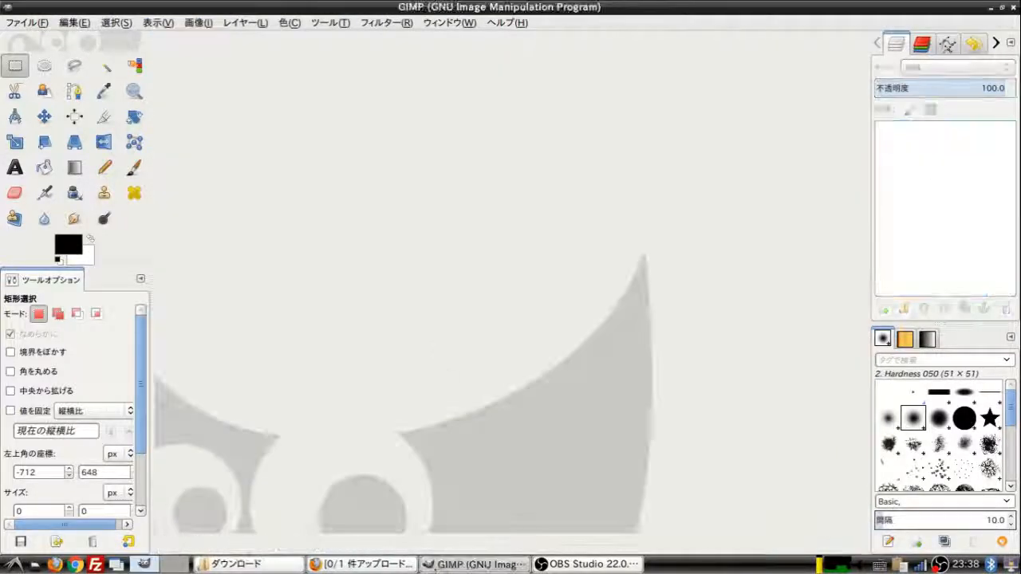
Step: Open IMGP3853.JPG from the ダウンロード folder of the file manager in GIMP
{"action": "left_click", "coordinate": [248, 565]}
{"action": "double_click", "coordinate": [796, 112]}
{"action": "left_click", "coordinate": [652, 56]}
{"action": "left_click_drag", "start_coordinate": [796, 95], "coordinate": [440, 219]}
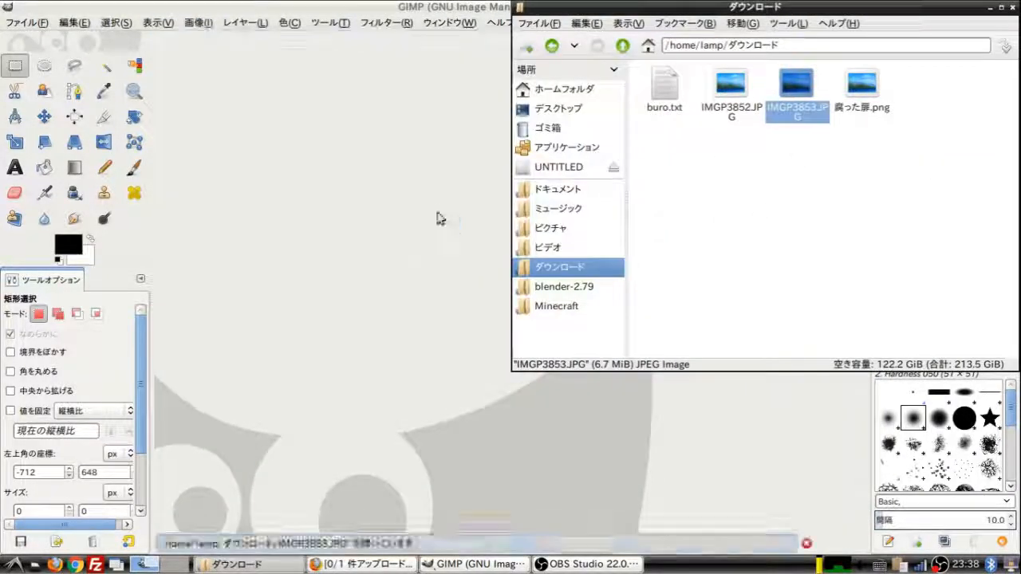
{"action": "left_click", "coordinate": [644, 331]}
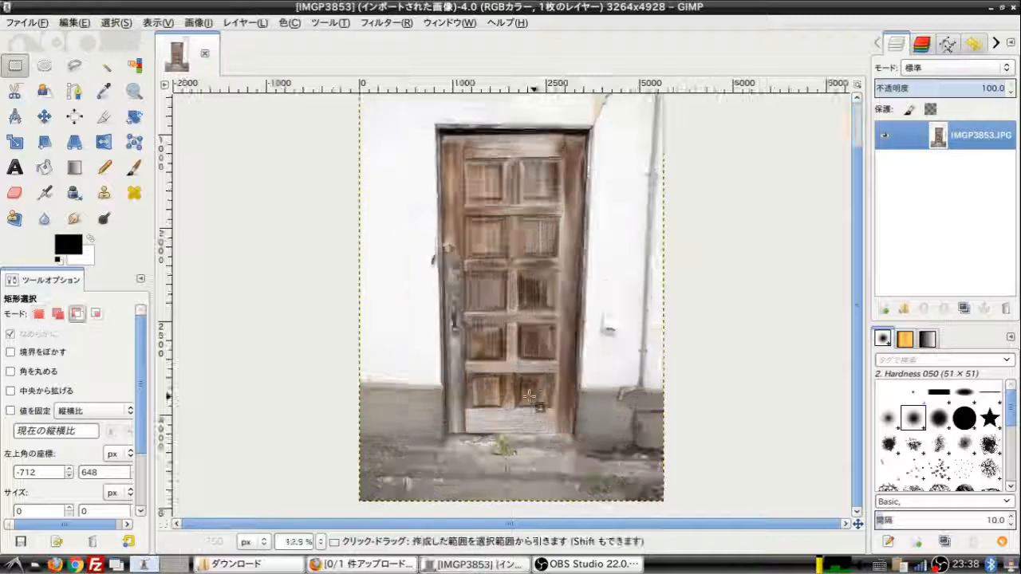
Step: Outline the brown door with a straight-edged Free Select polygon through its four corners and close the selection
{"action": "left_click", "coordinate": [73, 65]}
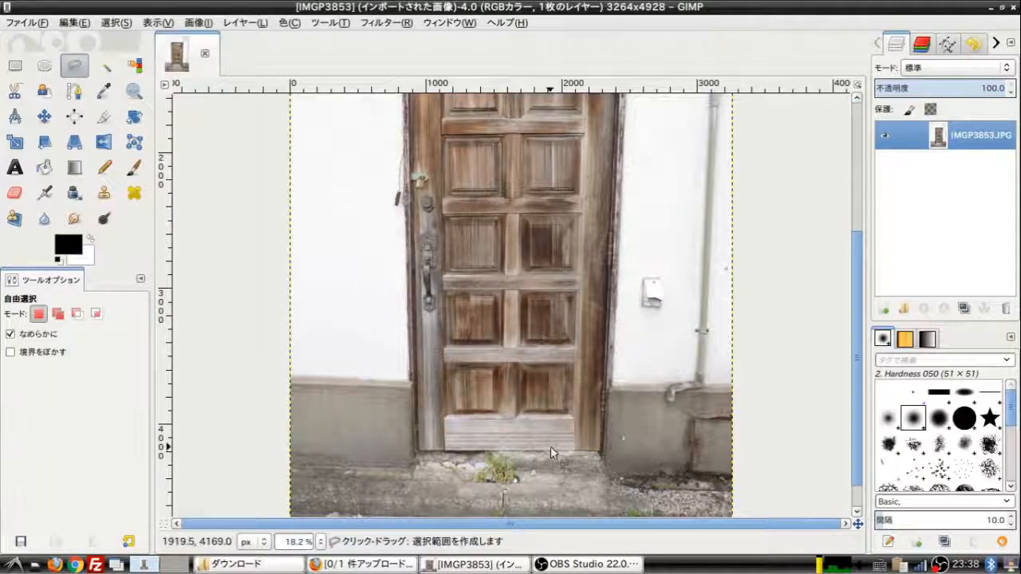
{"action": "scroll", "coordinate": [743, 180], "scroll_direction": "up", "scroll_amount": 4}
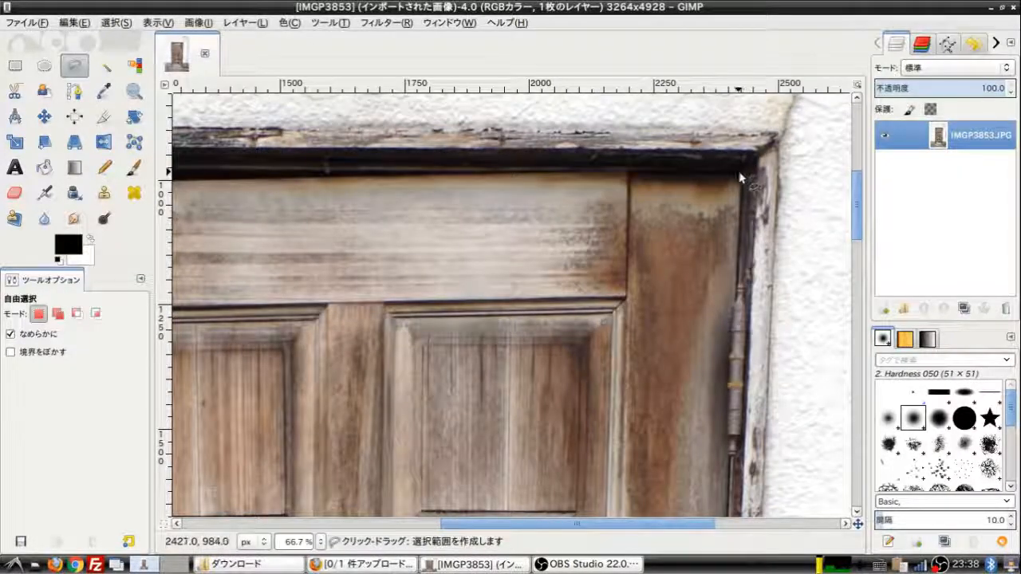
{"action": "scroll", "coordinate": [741, 177], "scroll_direction": "down", "scroll_amount": 2}
{"action": "scroll", "coordinate": [341, 102], "scroll_direction": "up", "scroll_amount": 1}
{"action": "scroll", "coordinate": [416, 283], "scroll_direction": "down", "scroll_amount": 3}
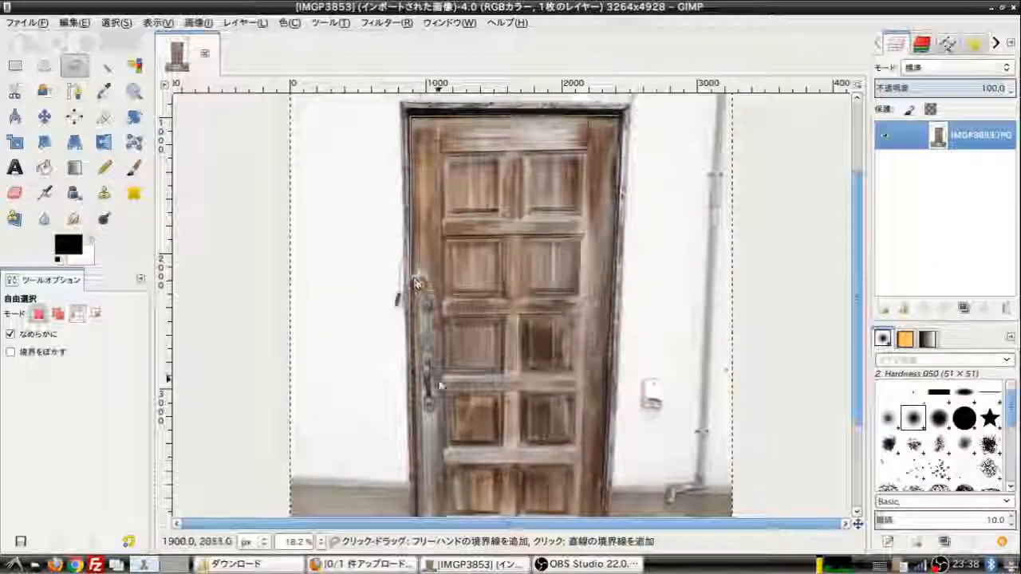
{"action": "scroll", "coordinate": [439, 381], "scroll_direction": "down", "scroll_amount": 3}
{"action": "scroll", "coordinate": [440, 378], "scroll_direction": "up", "scroll_amount": 4}
{"action": "left_click", "coordinate": [329, 352]}
{"action": "scroll", "coordinate": [422, 354], "scroll_direction": "down", "scroll_amount": 3}
{"action": "scroll", "coordinate": [636, 358], "scroll_direction": "up", "scroll_amount": 4}
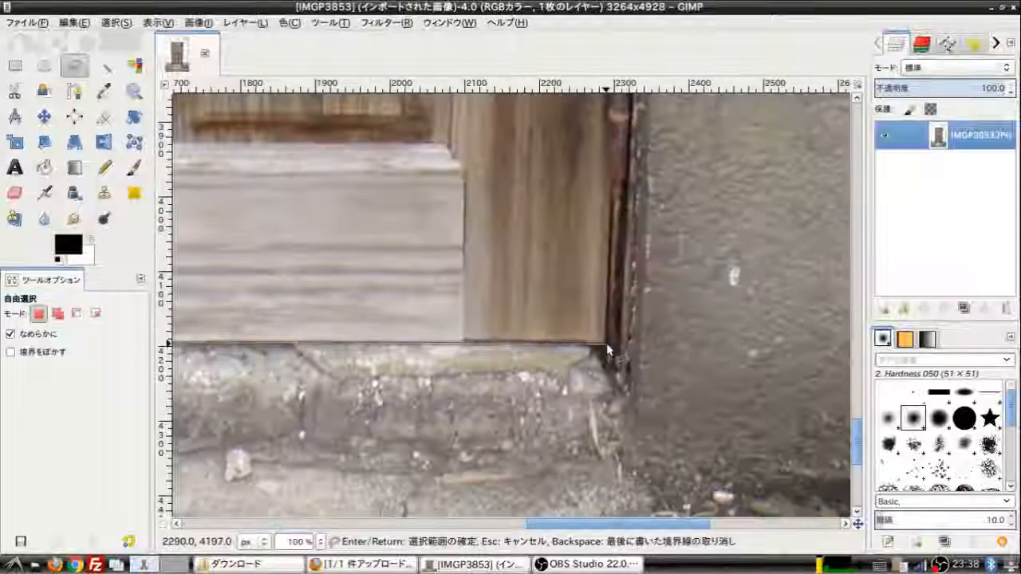
{"action": "left_click", "coordinate": [607, 349]}
{"action": "scroll", "coordinate": [604, 353], "scroll_direction": "down", "scroll_amount": 5}
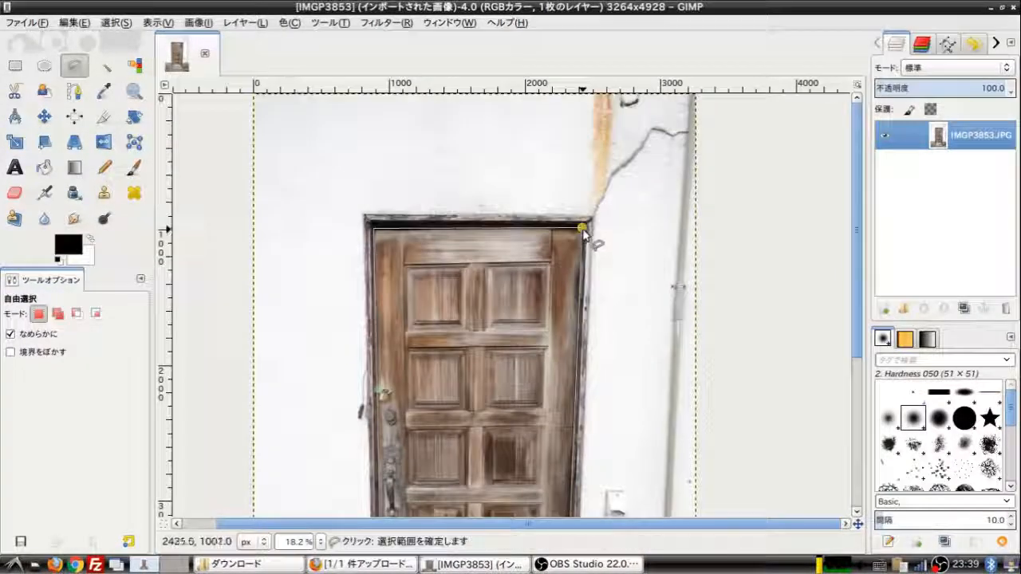
{"action": "left_click", "coordinate": [583, 229]}
Step: Duplicate the photo layer, hide the original layer, and add an alpha channel to the copy
{"action": "left_click", "coordinate": [966, 312]}
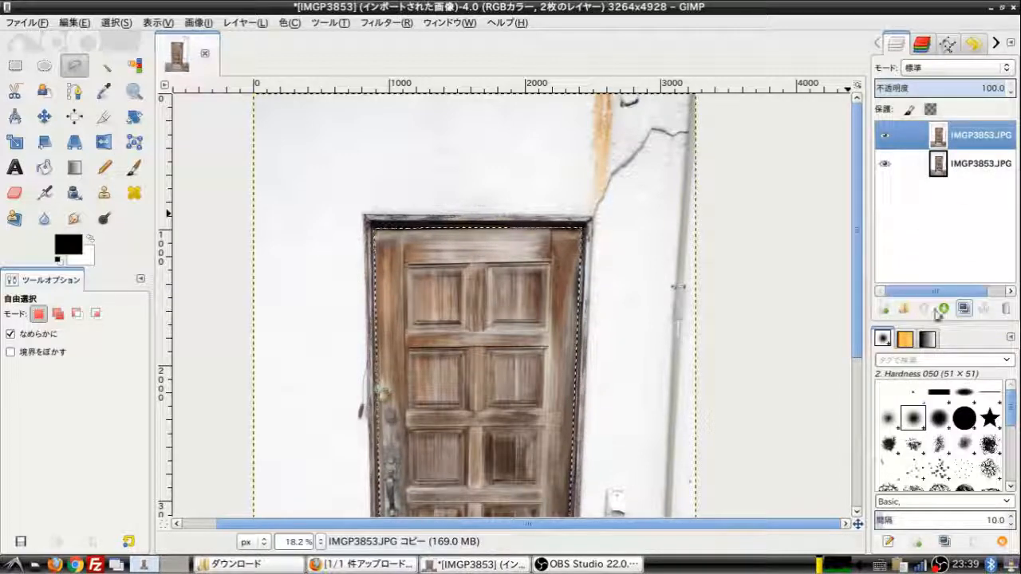
{"action": "left_click", "coordinate": [884, 164]}
{"action": "right_click", "coordinate": [981, 138]}
{"action": "left_click", "coordinate": [874, 446]}
Step: Invert the selection, delete everything around the door on the layer copy, and deselect
{"action": "key", "text": "ctrl+i"}
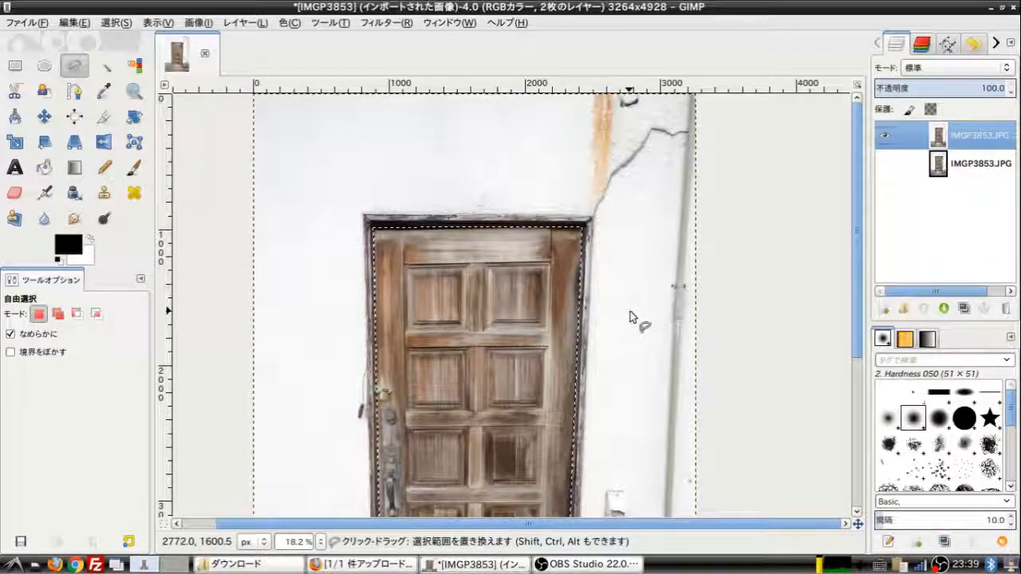
{"action": "key", "text": "Delete"}
{"action": "scroll", "coordinate": [584, 374], "scroll_direction": "down", "scroll_amount": 2}
{"action": "scroll", "coordinate": [584, 375], "scroll_direction": "up", "scroll_amount": 1}
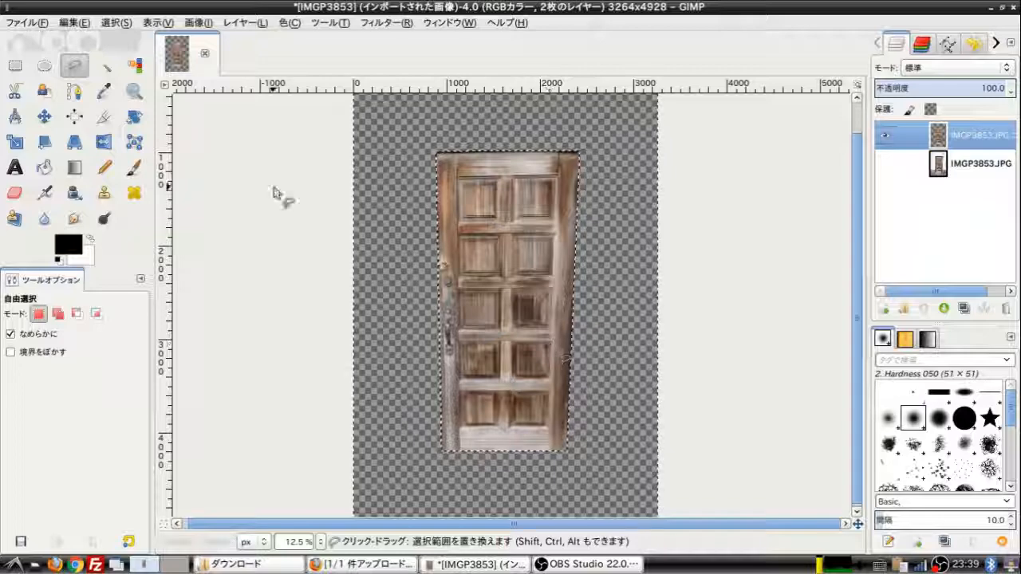
{"action": "key", "text": "ctrl+shift+a"}
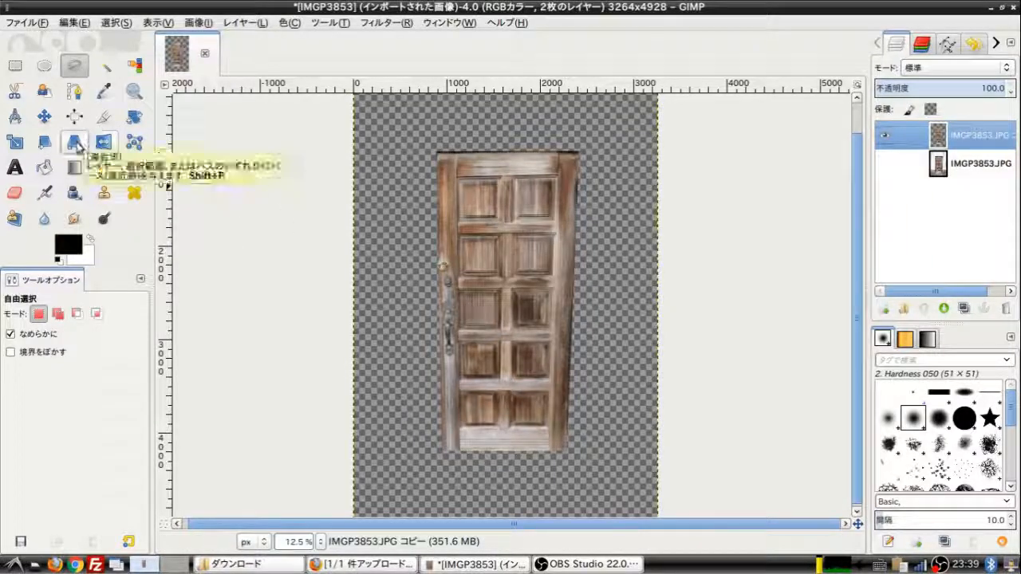
Step: Start a Perspective transform on the door layer and pull both lower corners outward to widen the door's base
{"action": "left_click", "coordinate": [76, 144]}
{"action": "left_click", "coordinate": [540, 275]}
{"action": "scroll", "coordinate": [543, 297], "scroll_direction": "up", "scroll_amount": 3}
{"action": "scroll", "coordinate": [591, 290], "scroll_direction": "up", "scroll_amount": 1}
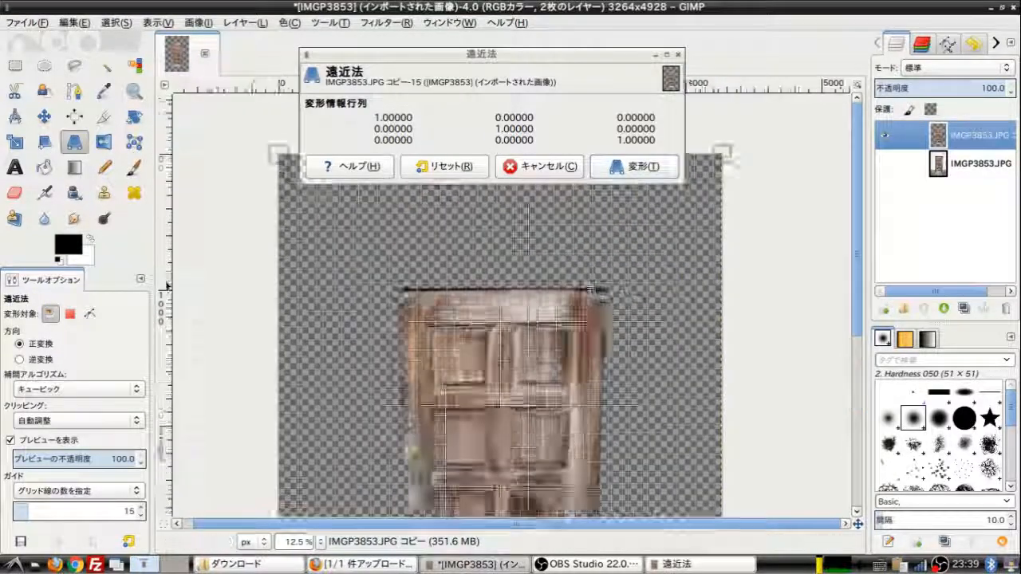
{"action": "scroll", "coordinate": [591, 289], "scroll_direction": "down", "scroll_amount": 4}
{"action": "scroll", "coordinate": [568, 275], "scroll_direction": "up", "scroll_amount": 4}
{"action": "scroll", "coordinate": [594, 419], "scroll_direction": "down", "scroll_amount": 3}
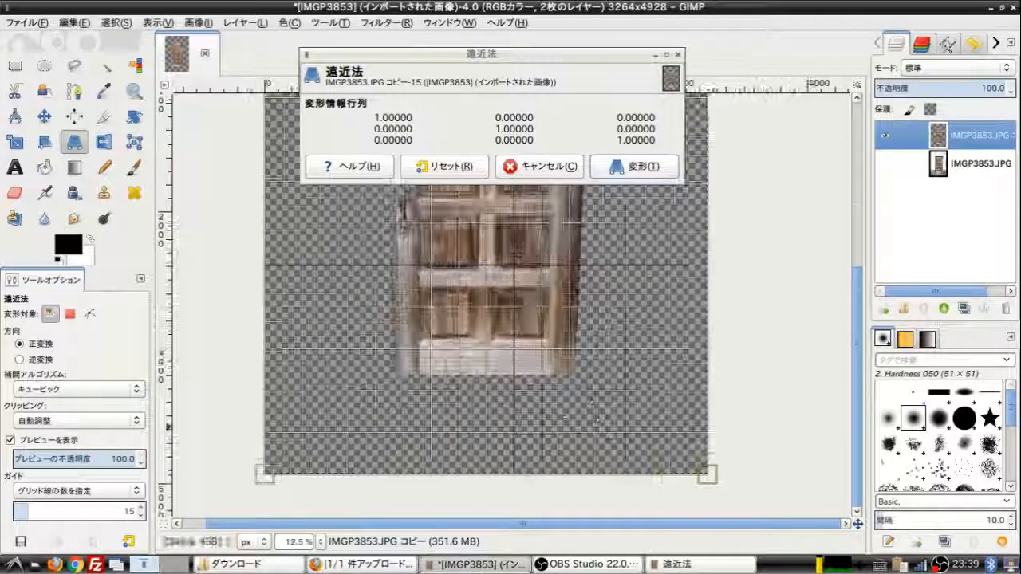
{"action": "left_click_drag", "start_coordinate": [709, 476], "coordinate": [743, 478]}
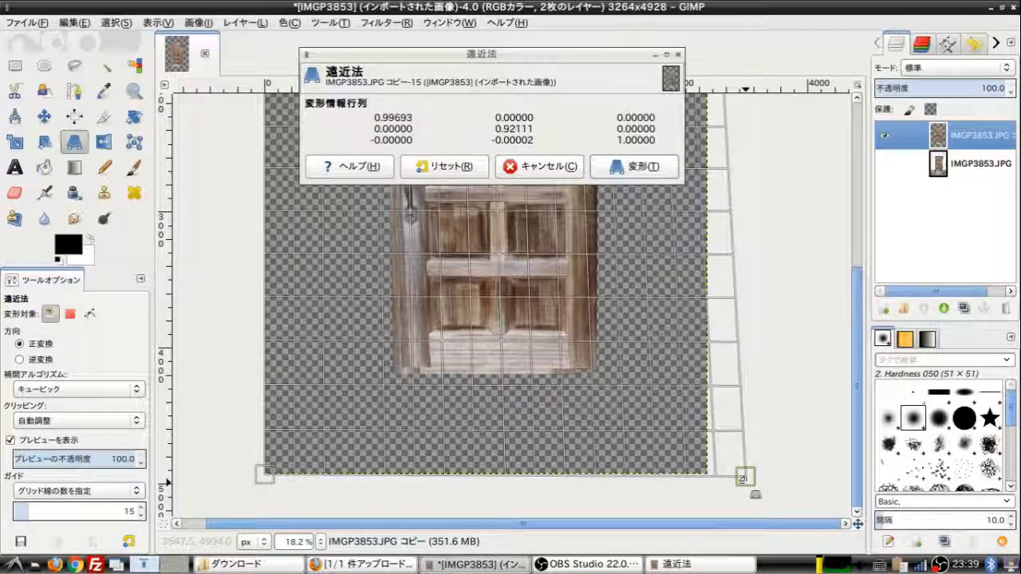
{"action": "mouse_move", "coordinate": [266, 474]}
{"action": "left_mouse_down"}
{"action": "mouse_move", "coordinate": [248, 483]}
{"action": "mouse_move", "coordinate": [247, 475]}
{"action": "left_mouse_up"}
Step: Fine-tune both lower corners until the door's sides run vertical, and apply the Perspective transform
{"action": "scroll", "coordinate": [335, 463], "scroll_direction": "up", "scroll_amount": 1}
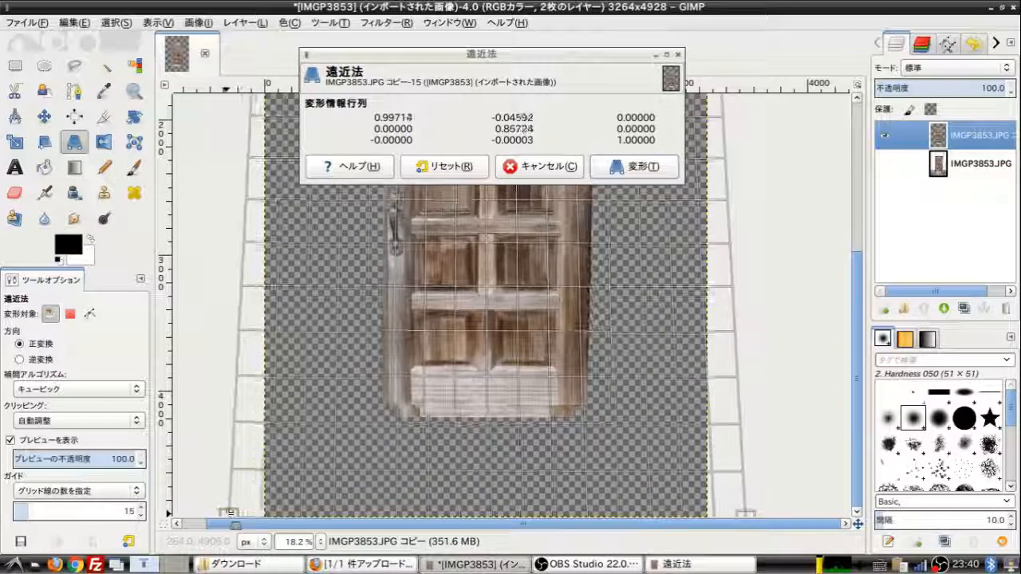
{"action": "left_click_drag", "start_coordinate": [230, 511], "coordinate": [232, 514]}
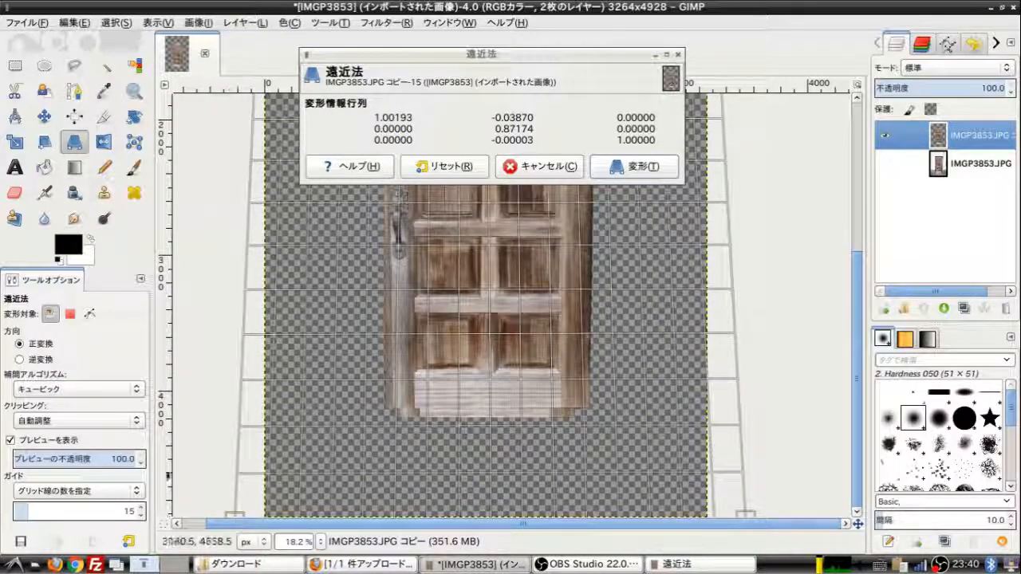
{"action": "left_click_drag", "start_coordinate": [752, 511], "coordinate": [770, 523]}
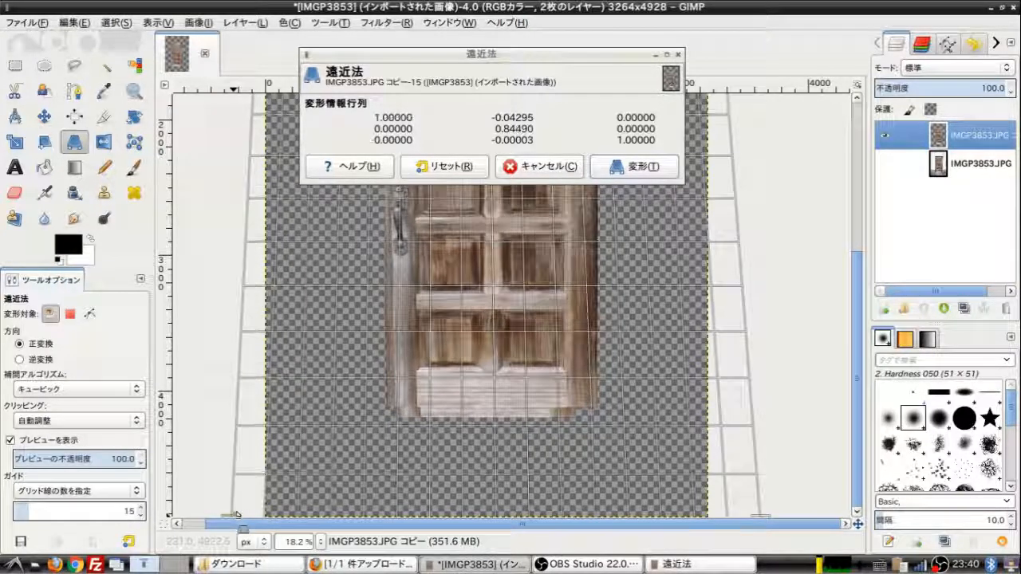
{"action": "left_click", "coordinate": [639, 166]}
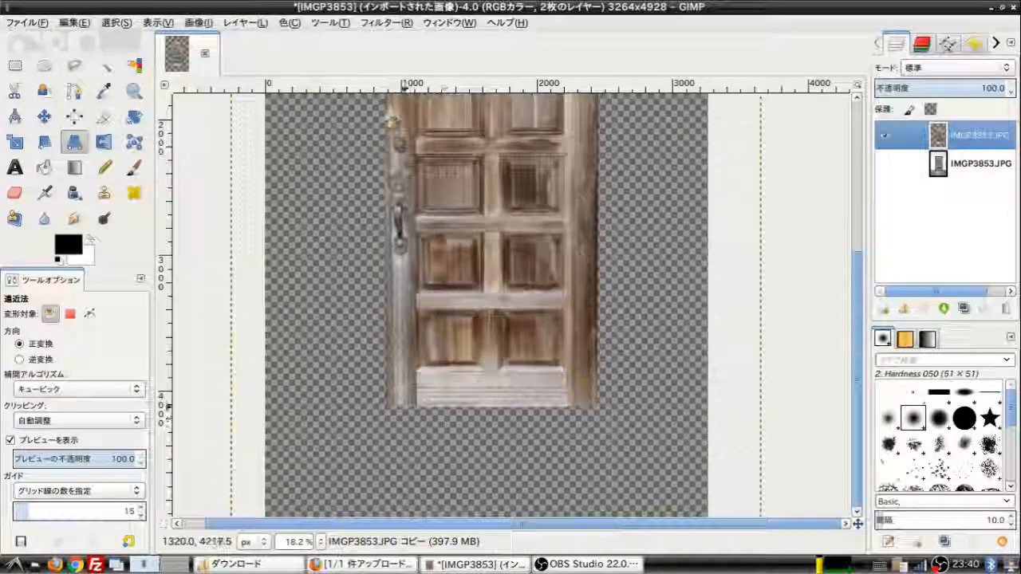
Step: Correct the door's handle side with a second Perspective transform, moving the layer's lower-left corner slightly outward
{"action": "scroll", "coordinate": [415, 288], "scroll_direction": "down", "scroll_amount": 4}
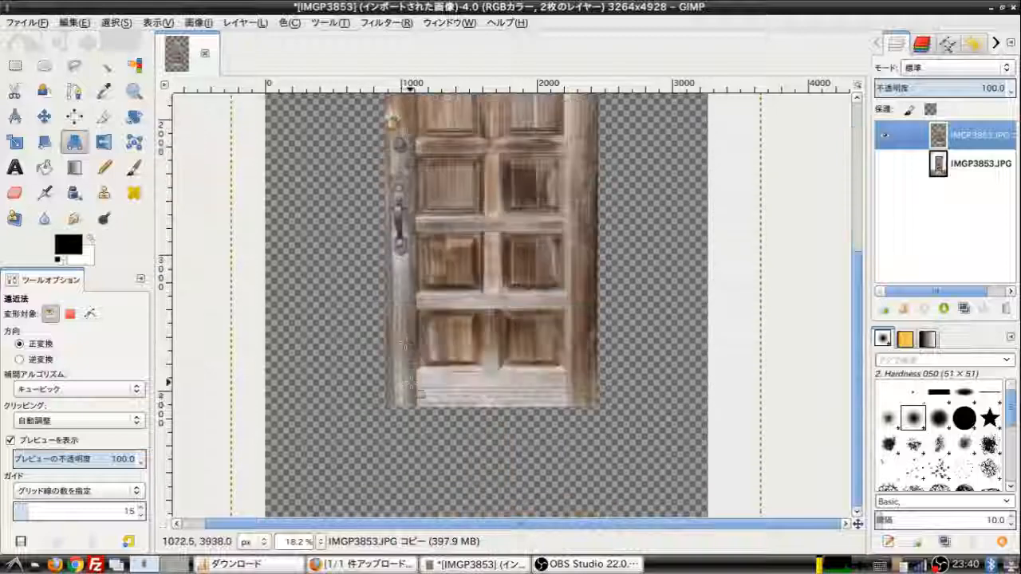
{"action": "left_click", "coordinate": [369, 361]}
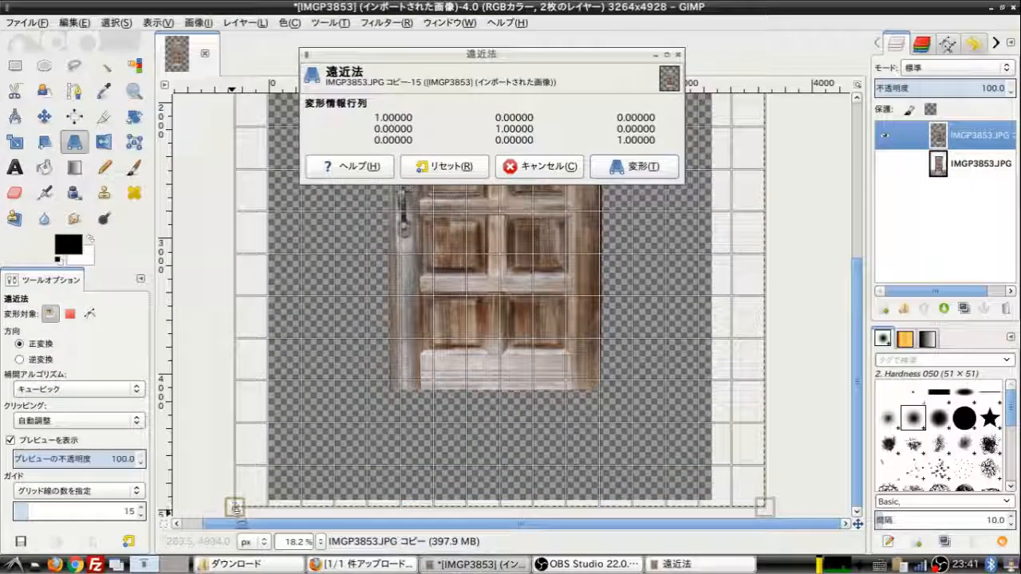
{"action": "left_click_drag", "start_coordinate": [236, 508], "coordinate": [229, 507]}
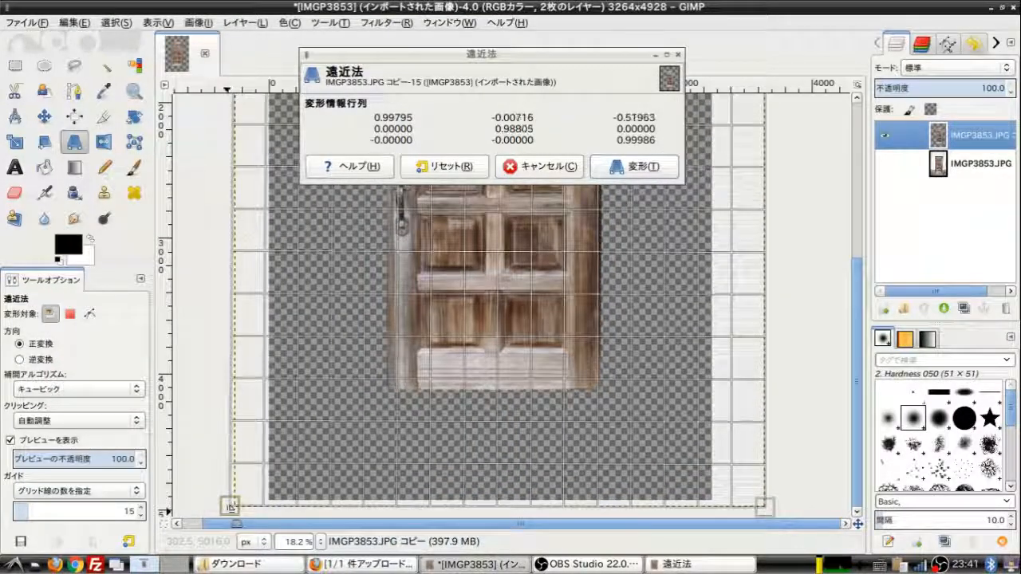
{"action": "left_click", "coordinate": [634, 167]}
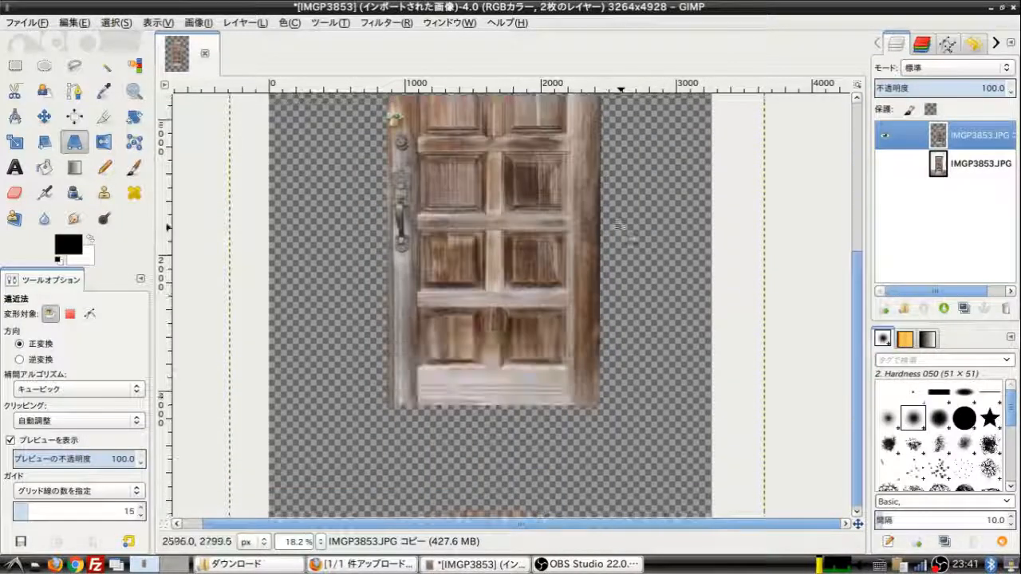
Step: Check the straightened door and autocrop the image to its outer edges, at 1591 × 3259 px
{"action": "scroll", "coordinate": [650, 328], "scroll_direction": "up", "scroll_amount": 4}
{"action": "scroll", "coordinate": [650, 328], "scroll_direction": "down", "scroll_amount": 4}
{"action": "right_click", "coordinate": [616, 333]}
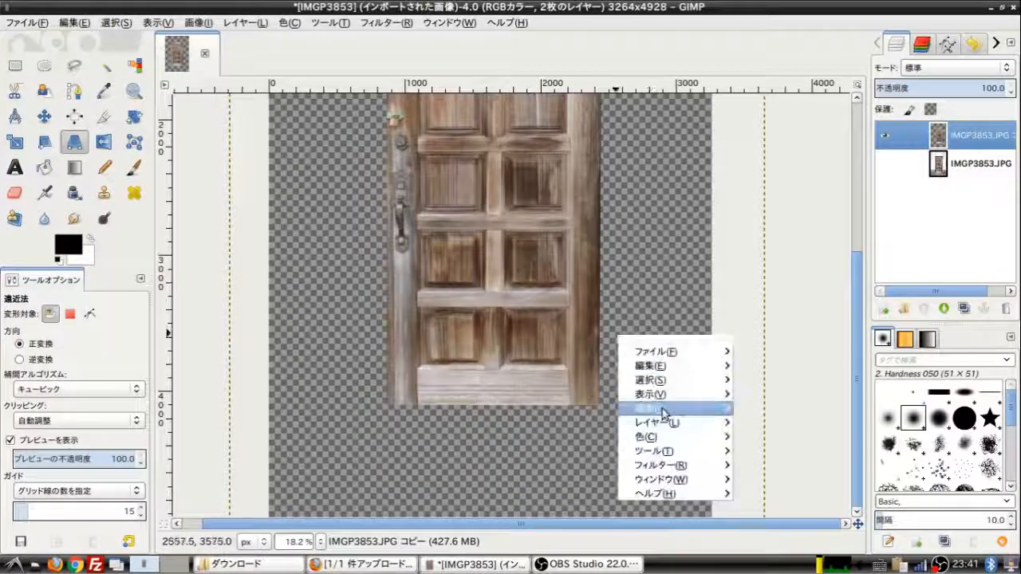
{"action": "mouse_move", "coordinate": [687, 410]}
{"action": "left_click", "coordinate": [766, 447]}
Step: Export the image as 腐る寸前の扉.png in the ダウンロード folder with default options, and show that folder in the file manager
{"action": "key", "text": "shift+ctrl+e"}
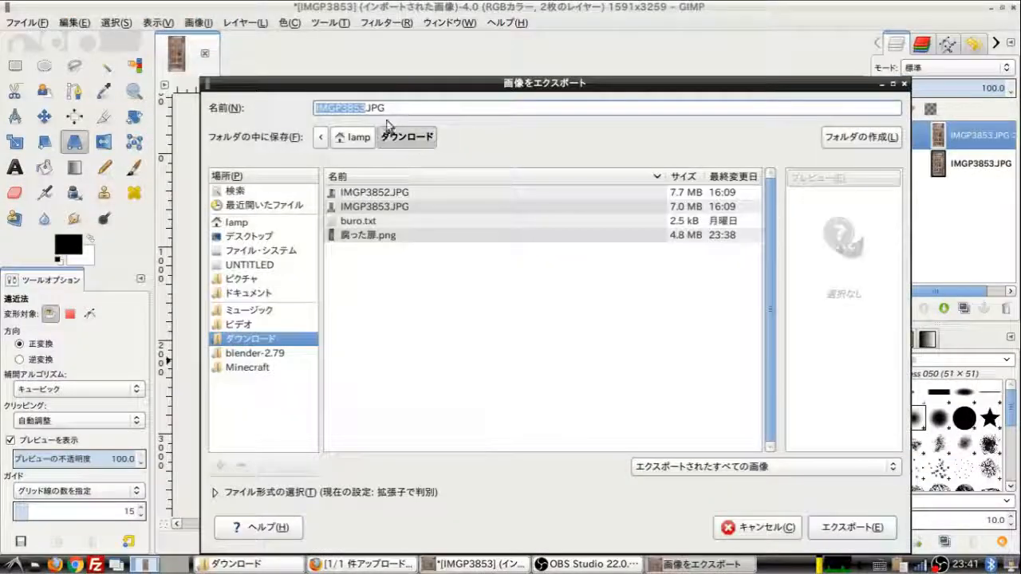
{"action": "type", "text": "くさるすんぜんのとび"}
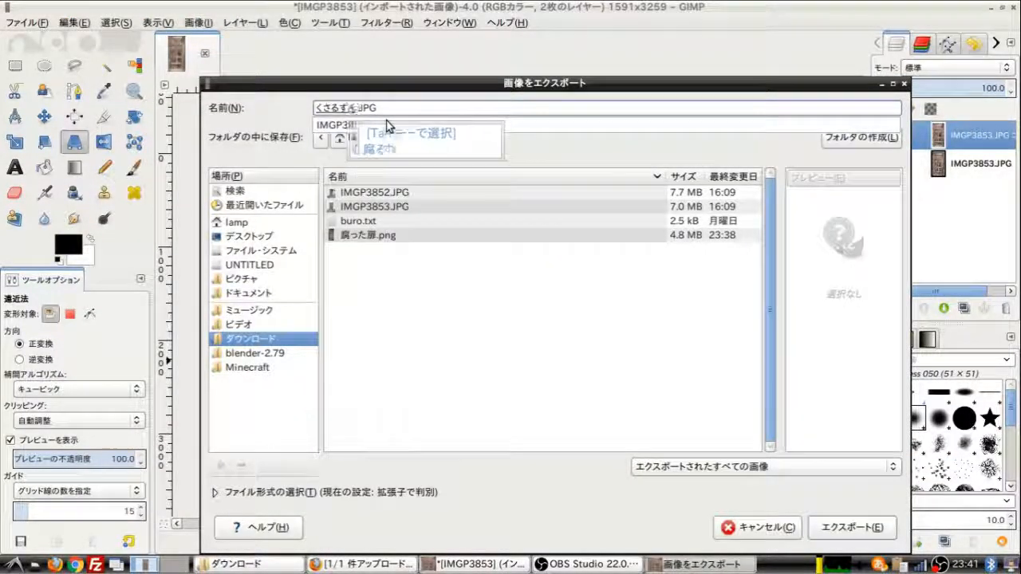
{"action": "type", "text": "ら"}
{"action": "key", "text": "space"}
{"action": "key", "text": "Return"}
{"action": "key", "text": "End"}
{"action": "key", "text": "BackSpace"}
{"action": "key", "text": "BackSpace"}
{"action": "key", "text": "BackSpace"}
{"action": "type", "text": "png"}
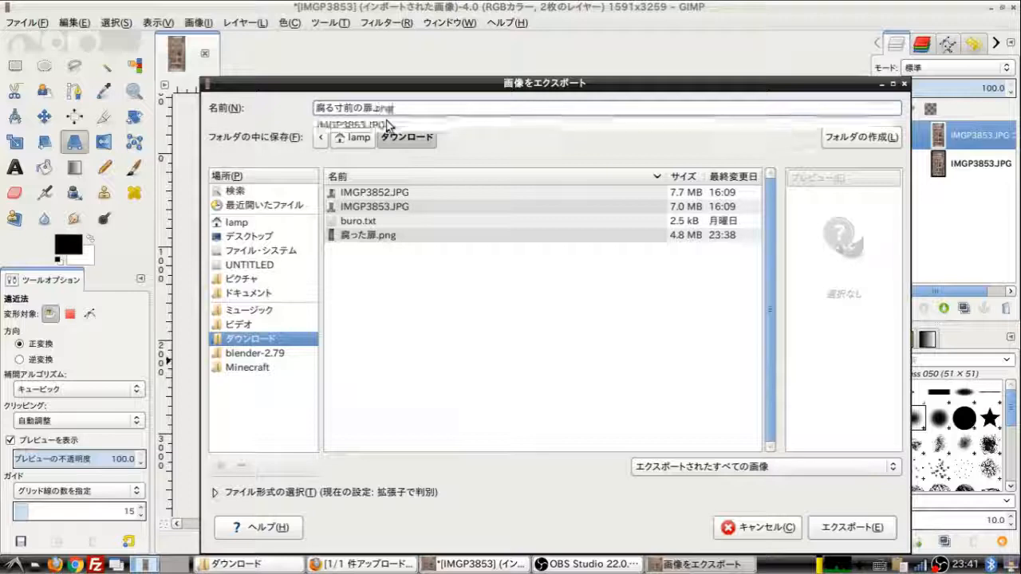
{"action": "key", "text": "Return"}
{"action": "key", "text": "Return"}
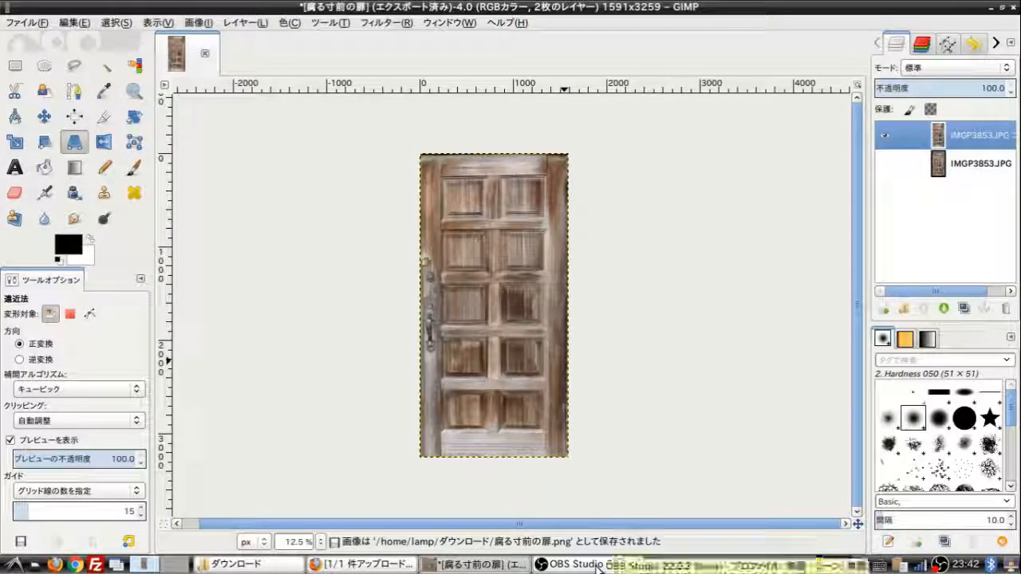
{"action": "left_click", "coordinate": [261, 567]}
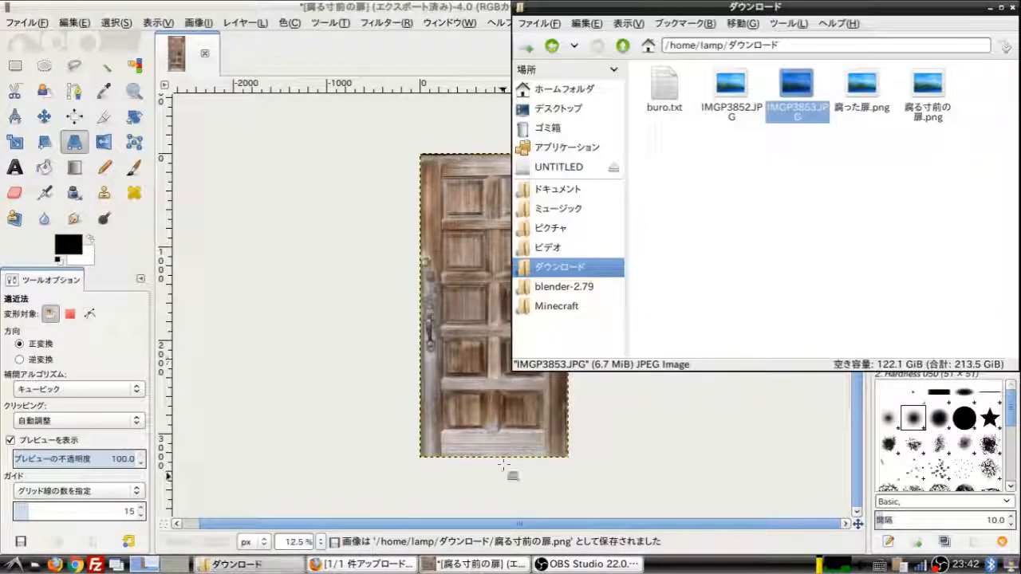
{"action": "left_click_drag", "start_coordinate": [805, 149], "coordinate": [742, 117]}
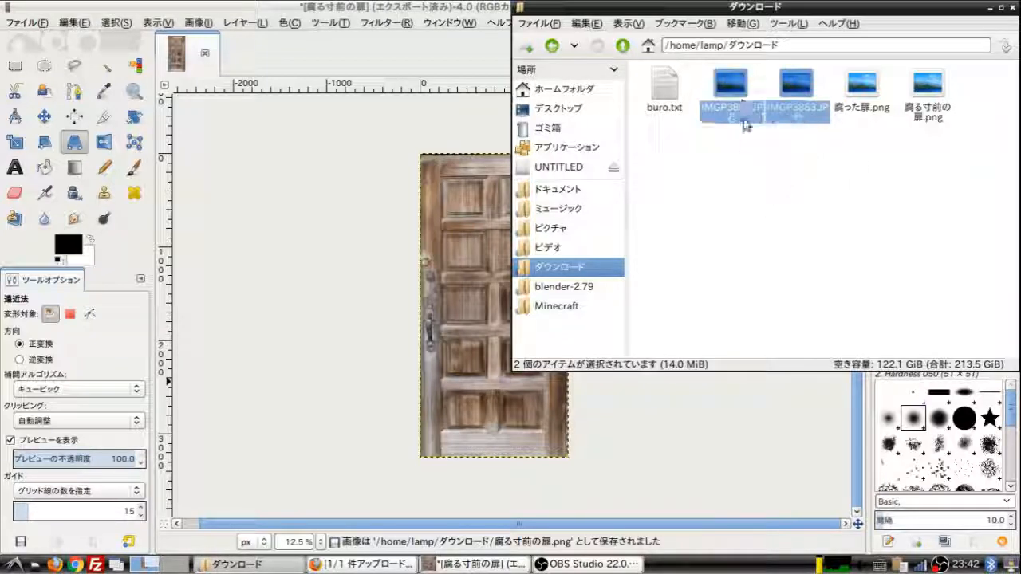
{"action": "left_click", "coordinate": [740, 140]}
{"action": "left_click", "coordinate": [382, 264]}
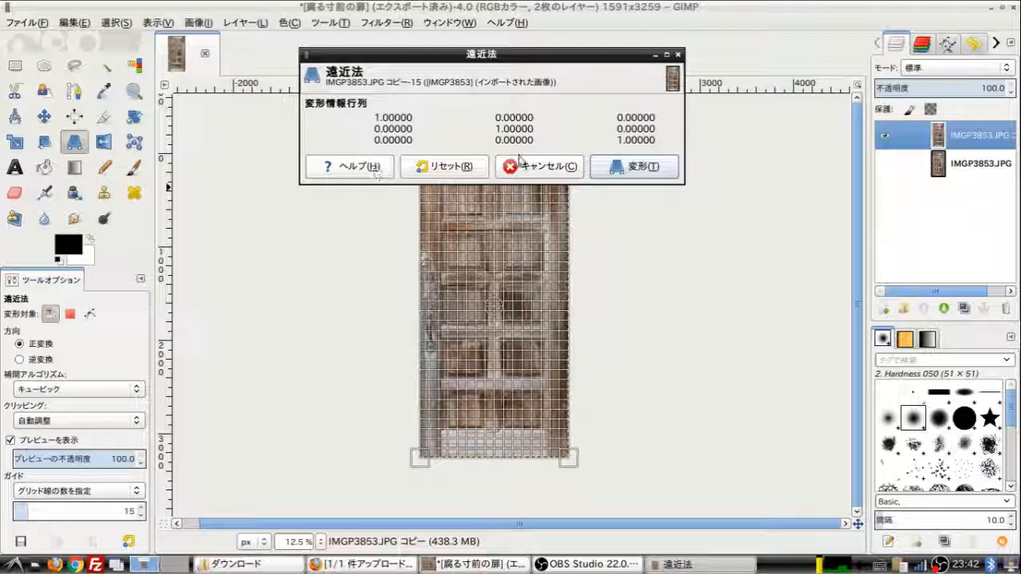
{"action": "left_click", "coordinate": [679, 56]}
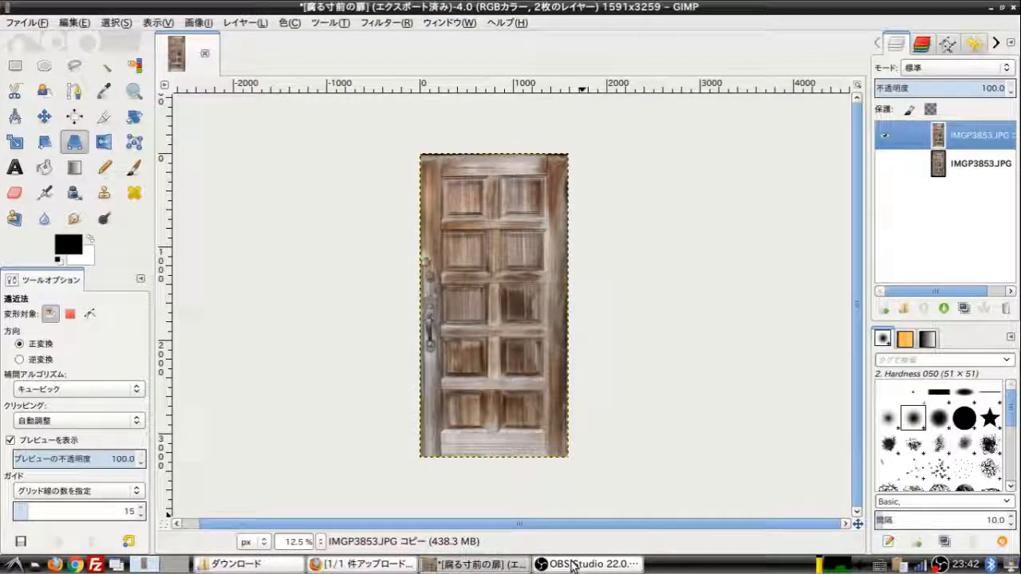
Step: Open the exported 腐った扉.png from the ダウンロード folder in a maximized image viewer and compare it with 腐る寸前の扉.png
{"action": "left_click", "coordinate": [236, 564]}
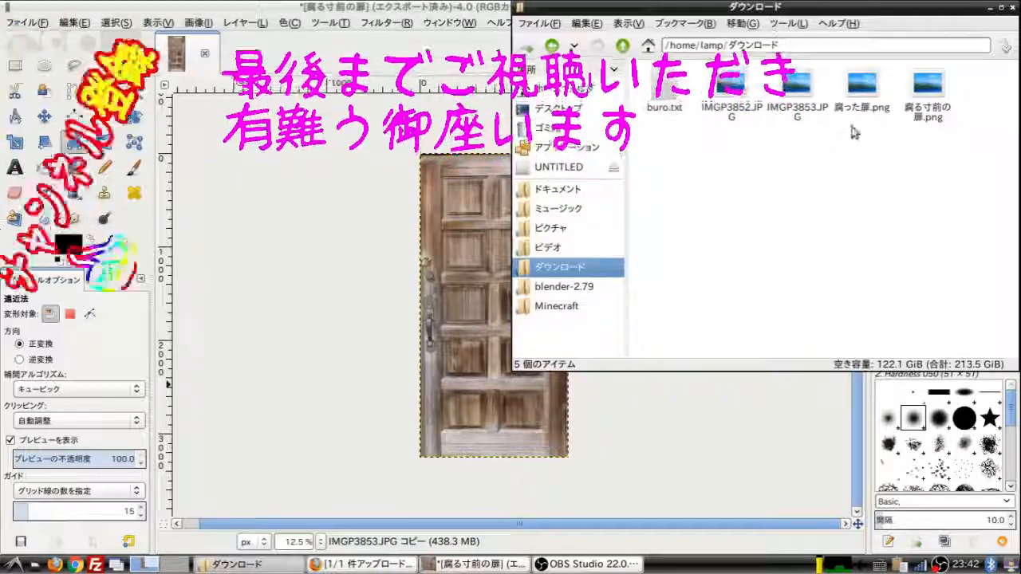
{"action": "double_click", "coordinate": [860, 90]}
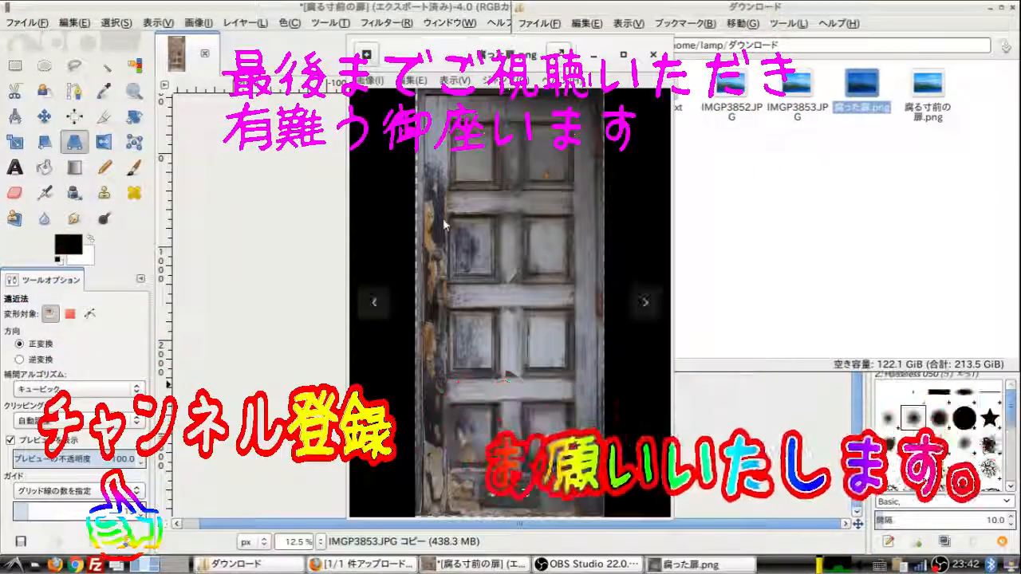
{"action": "left_click", "coordinate": [624, 55]}
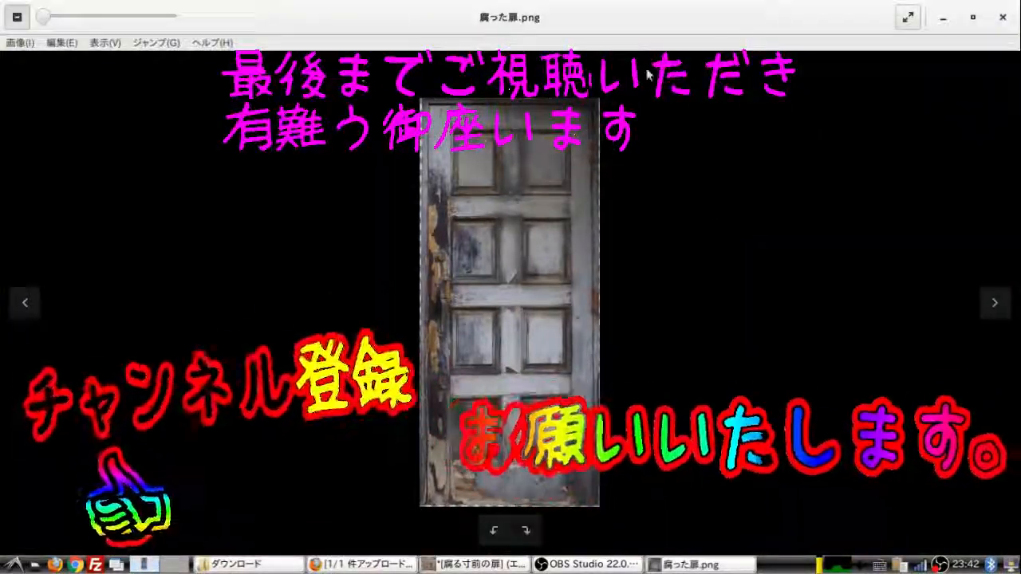
{"action": "left_click", "coordinate": [989, 303]}
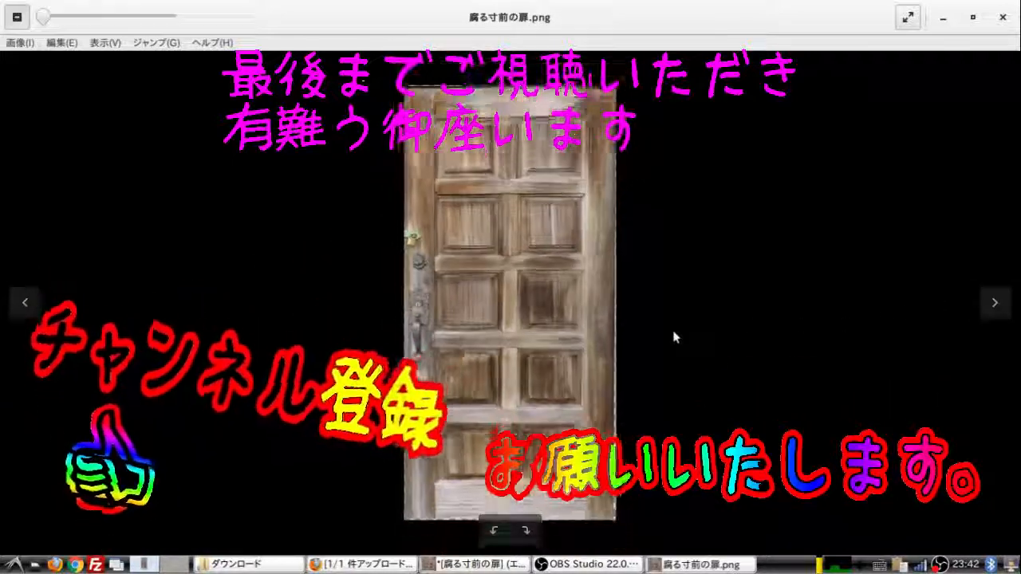
{"action": "left_click", "coordinate": [25, 304]}
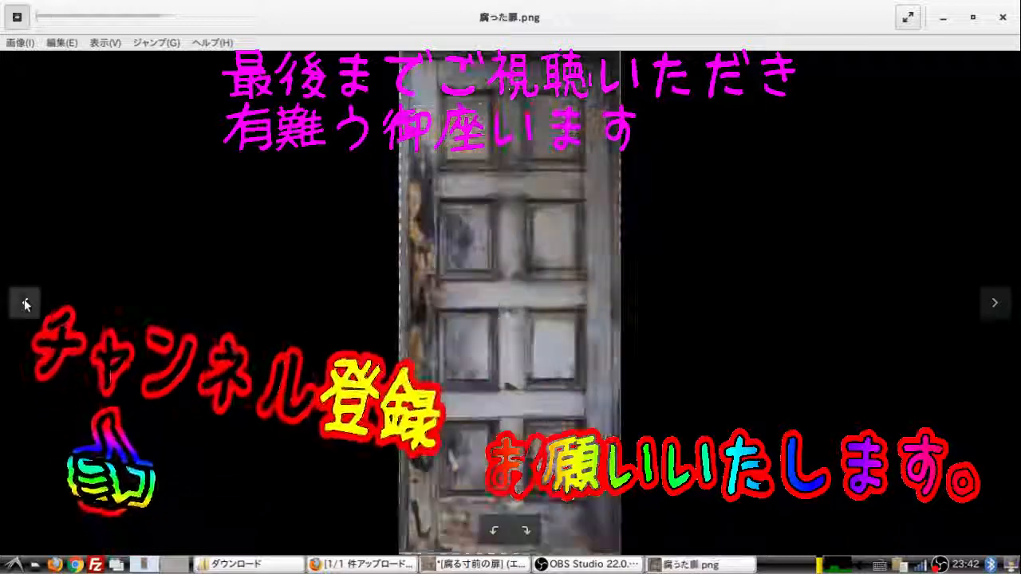
{"action": "left_click", "coordinate": [994, 303]}
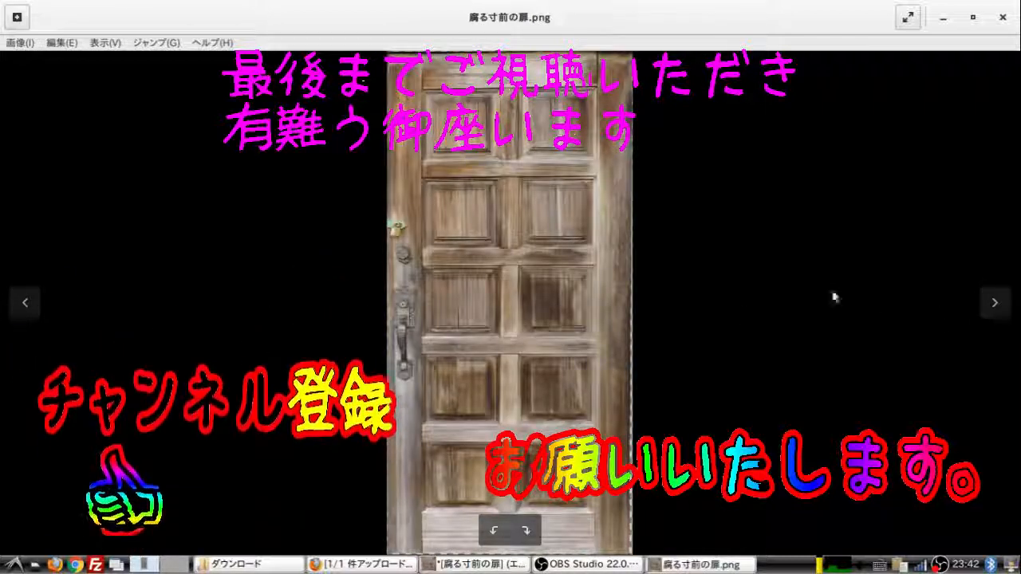